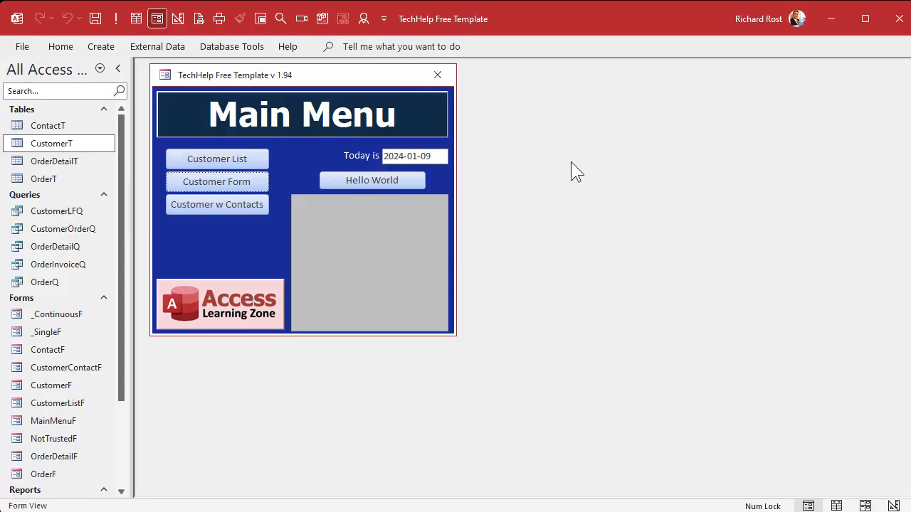
Open the Customer List form in Design view and widen its window
click(247, 164)
right_click(356, 83)
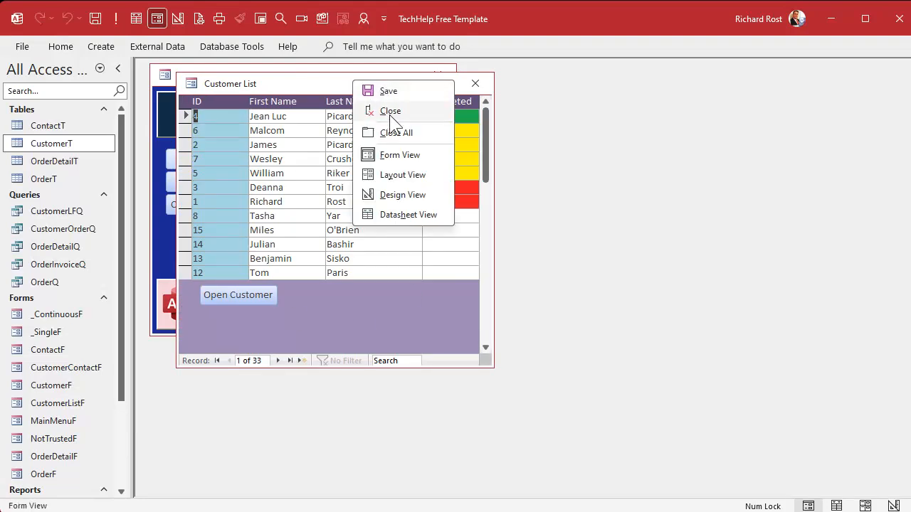
click(401, 193)
drag(500, 298, 568, 276)
Delete the five calculated text boxes with the Min, Max and Int expressions from the form footer
drag(307, 183, 458, 249)
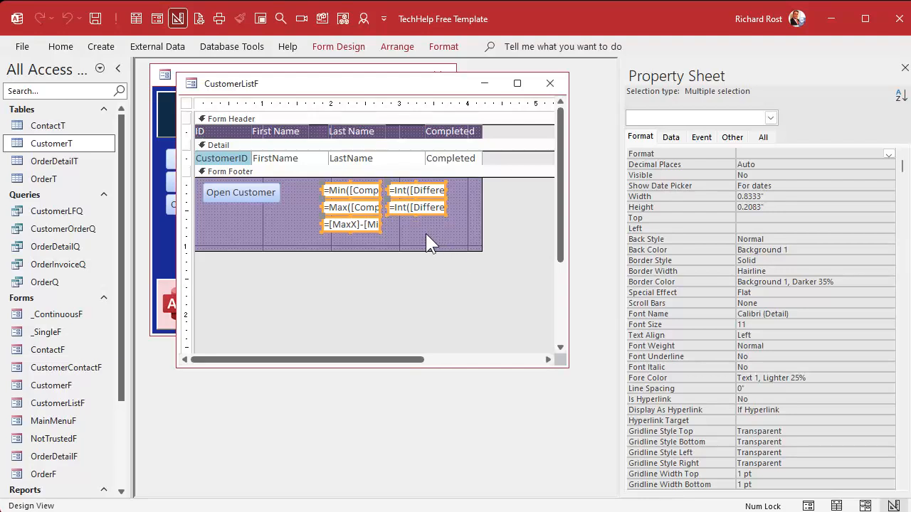
click(294, 186)
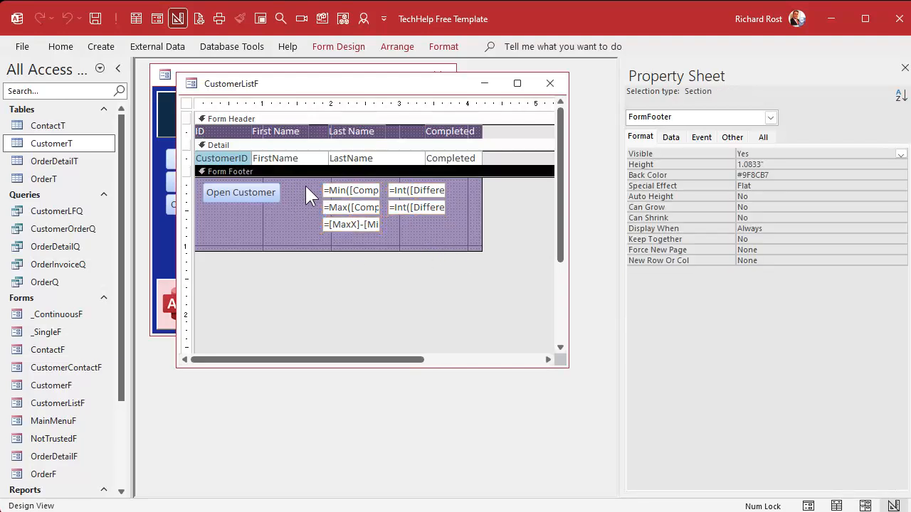
drag(305, 184, 449, 225)
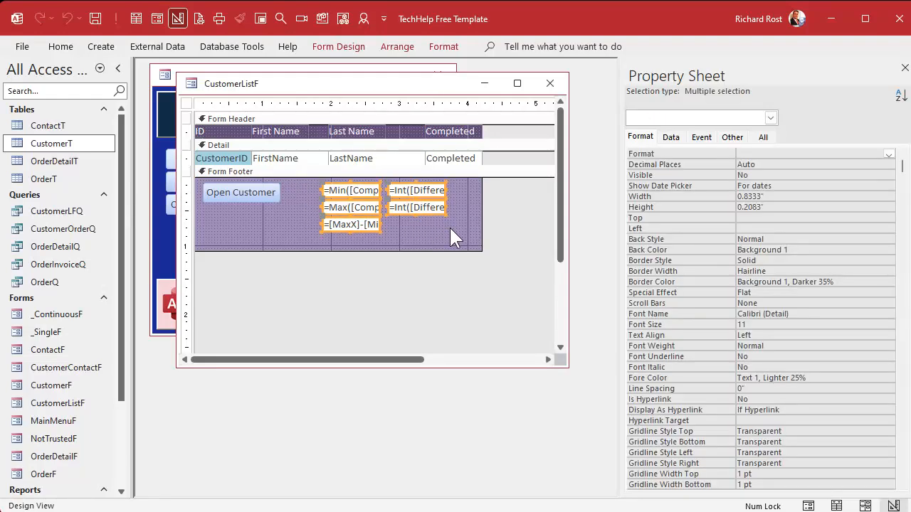
key(Delete)
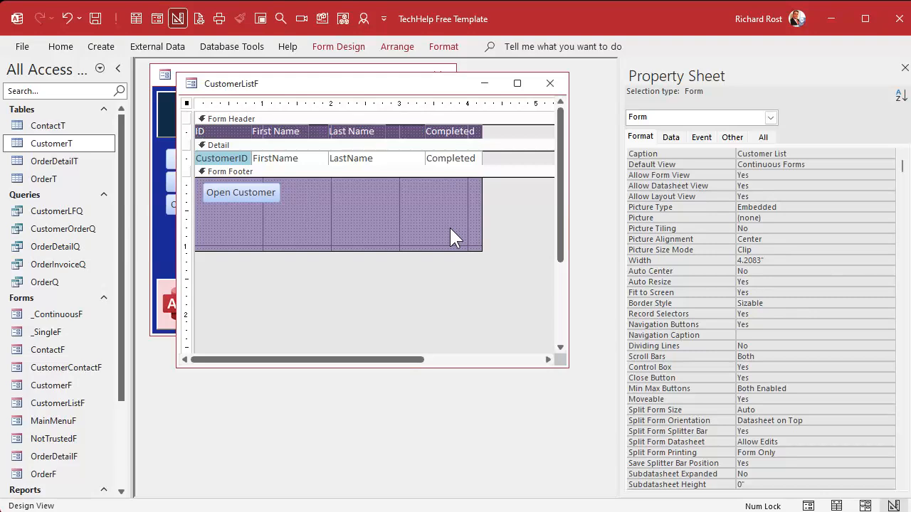
In the Completed field's conditional formatting, set the green rule to apply to values greater than 67
click(462, 162)
click(443, 47)
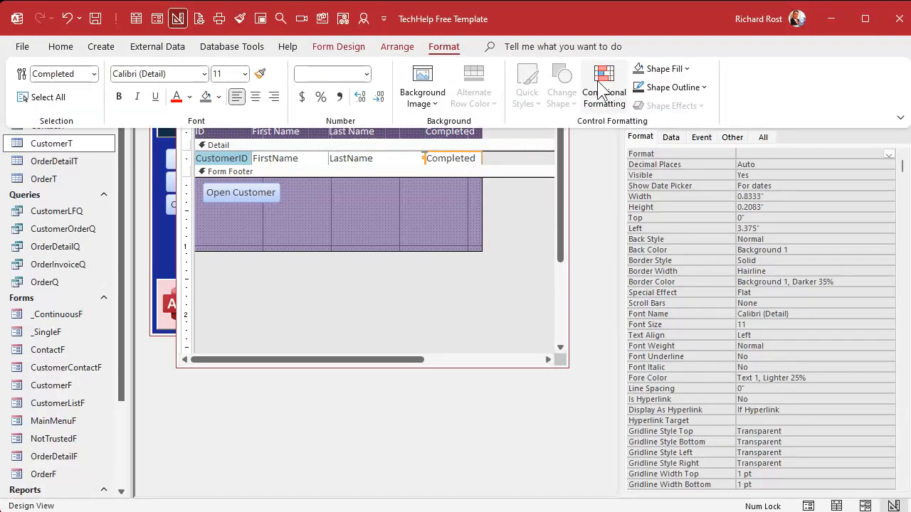
click(603, 89)
click(359, 245)
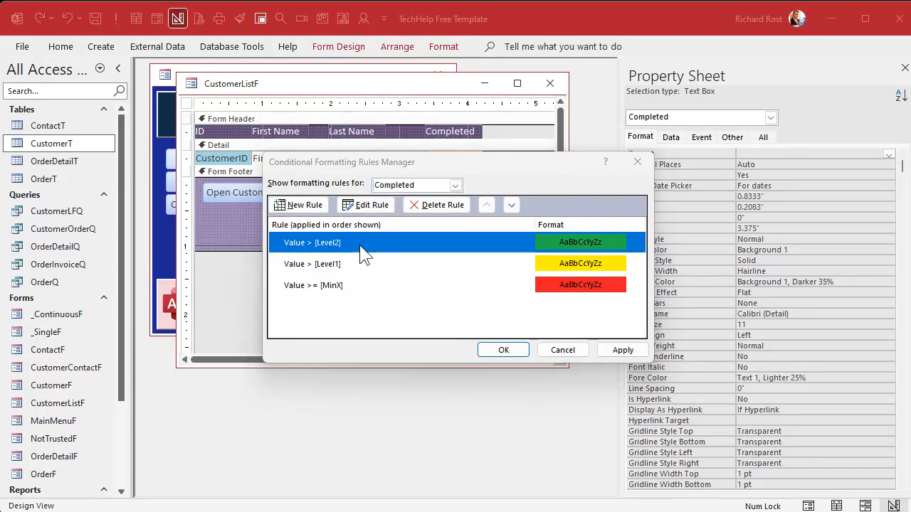
double_click(360, 243)
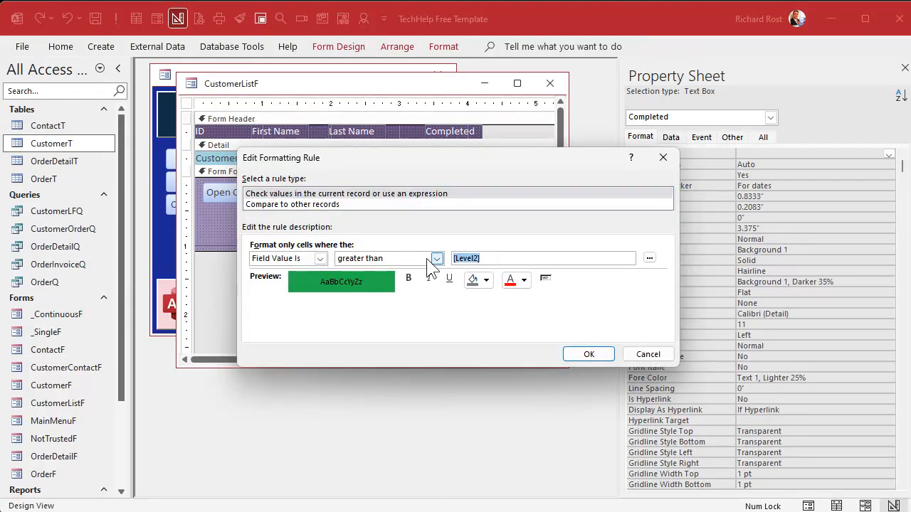
text(67)
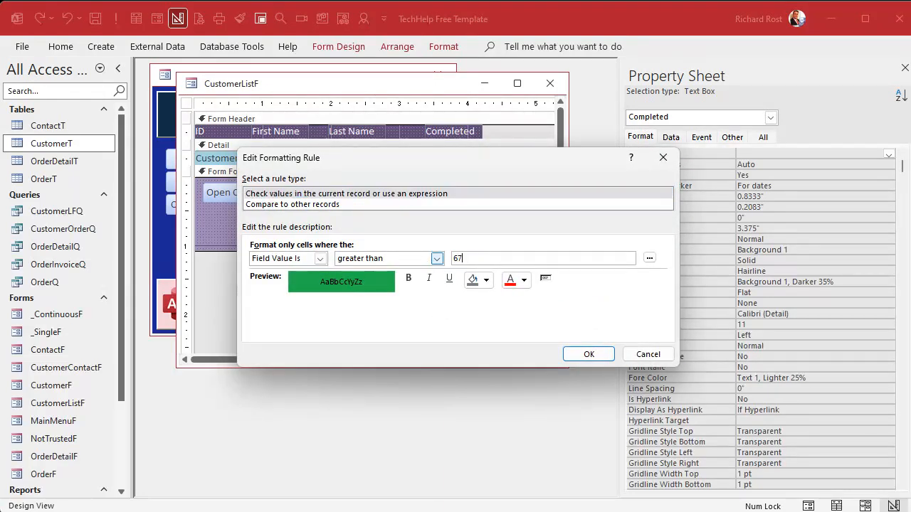
click(589, 355)
Set the yellow formatting rule to apply to values greater than 33
double_click(387, 262)
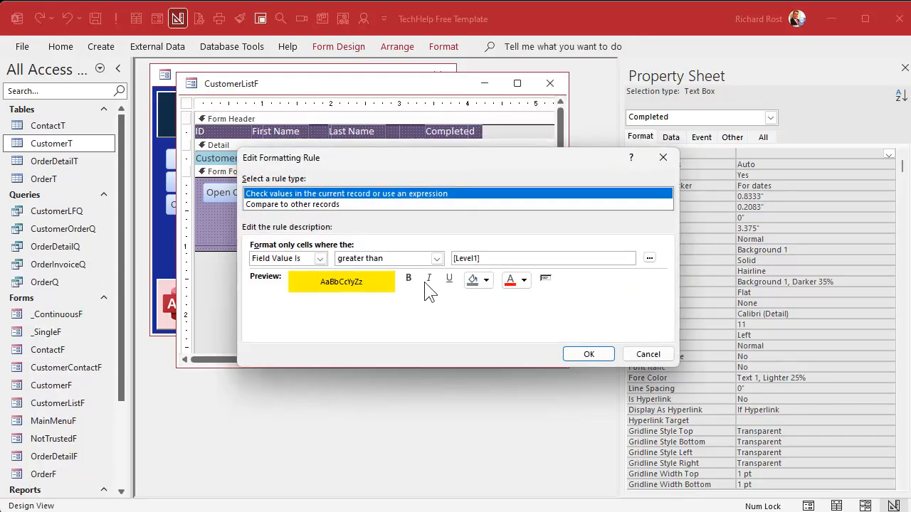
drag(494, 255, 425, 252)
text(33)
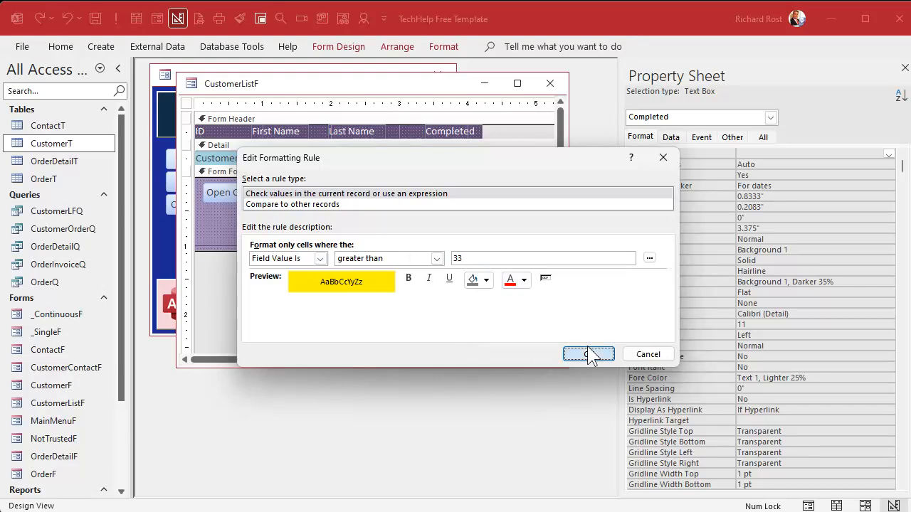
click(588, 354)
Set the red formatting rule's threshold to 0, accept the rules and close the form
double_click(357, 278)
drag(479, 258, 416, 255)
text(0)
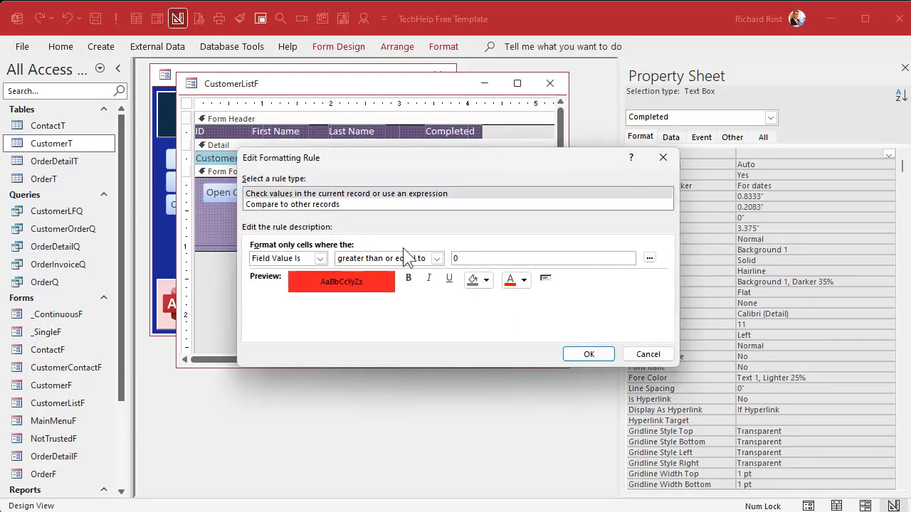
click(589, 355)
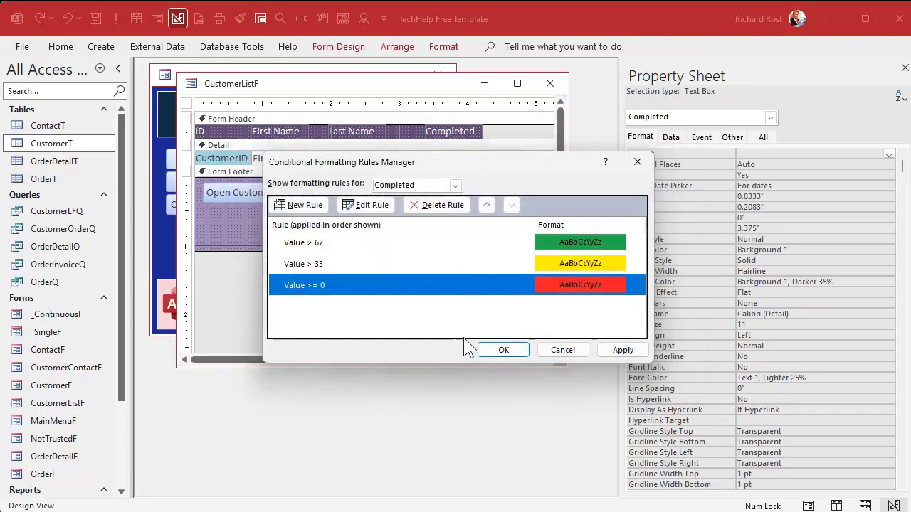
click(504, 349)
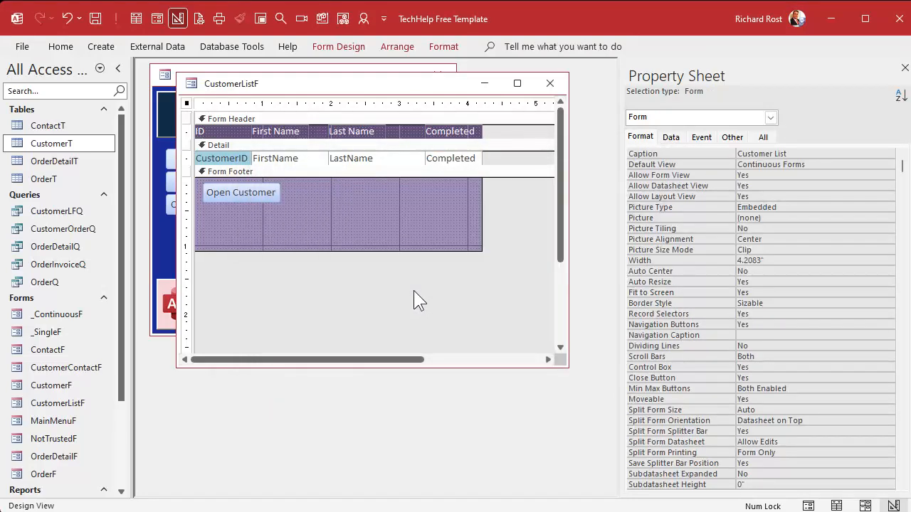
click(550, 83)
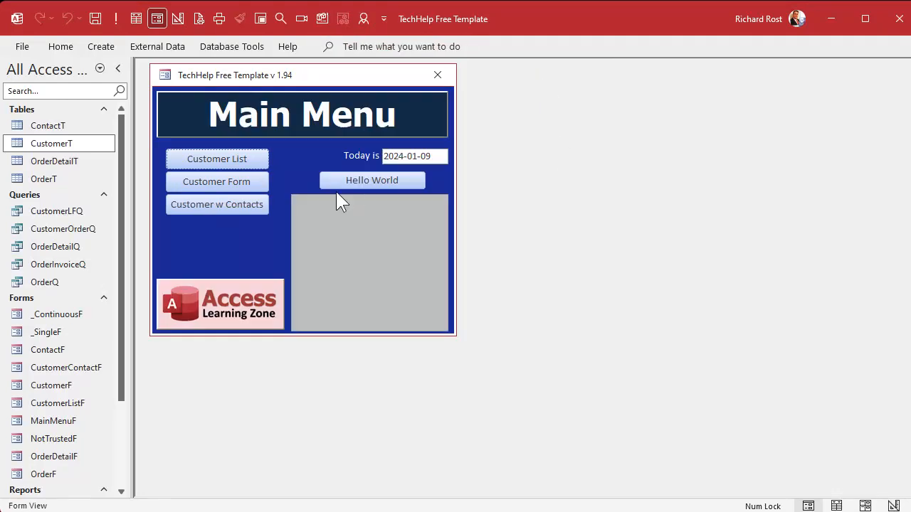
Reopen the Customer List form, set the first record's Completed value to 100, and close the form
click(221, 160)
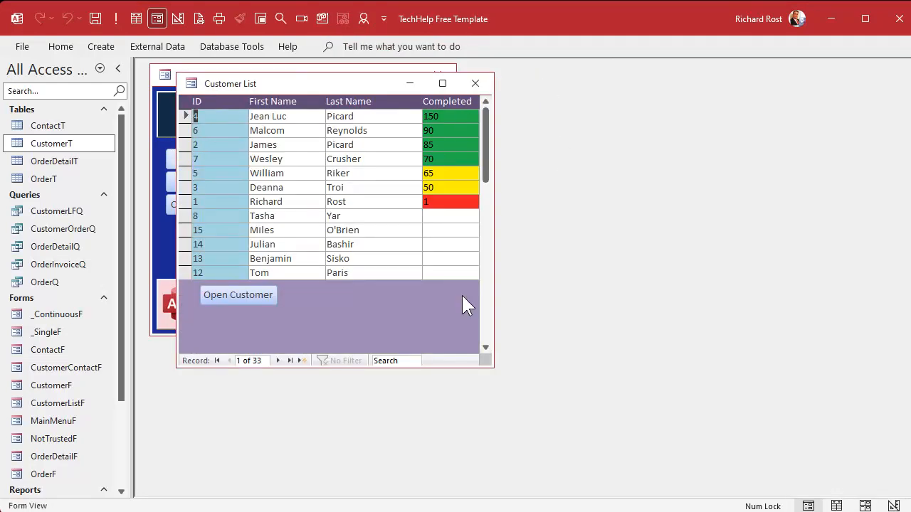
click(427, 116)
text(100)
key(Tab)
click(476, 83)
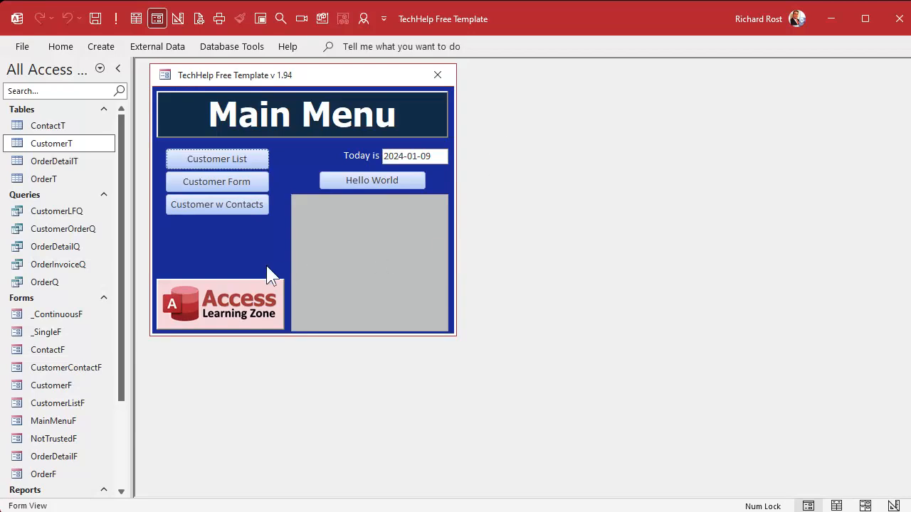
Create a new query in Design view based on the CustomerT table
click(100, 47)
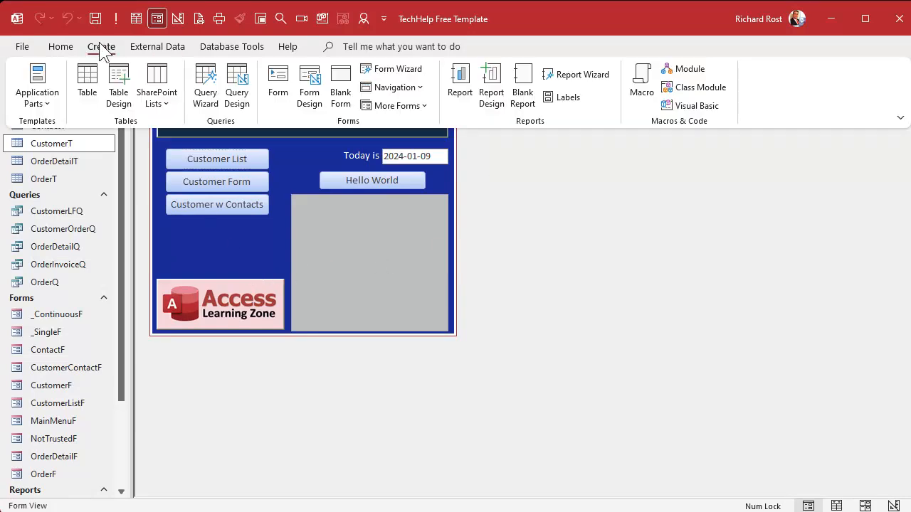
click(236, 87)
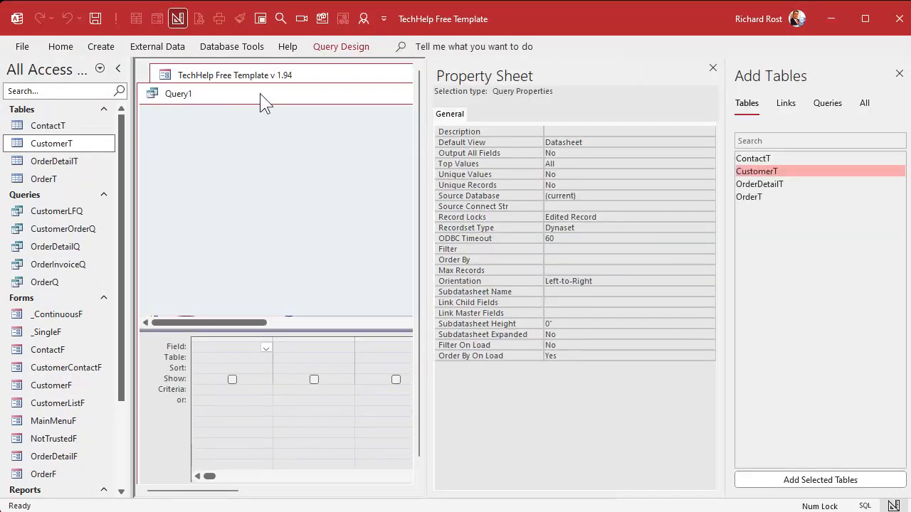
click(713, 68)
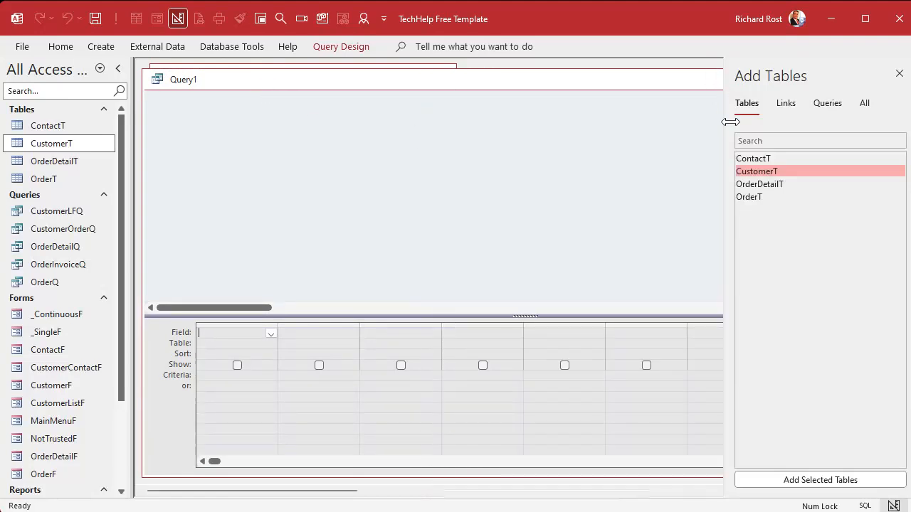
double_click(790, 170)
click(899, 73)
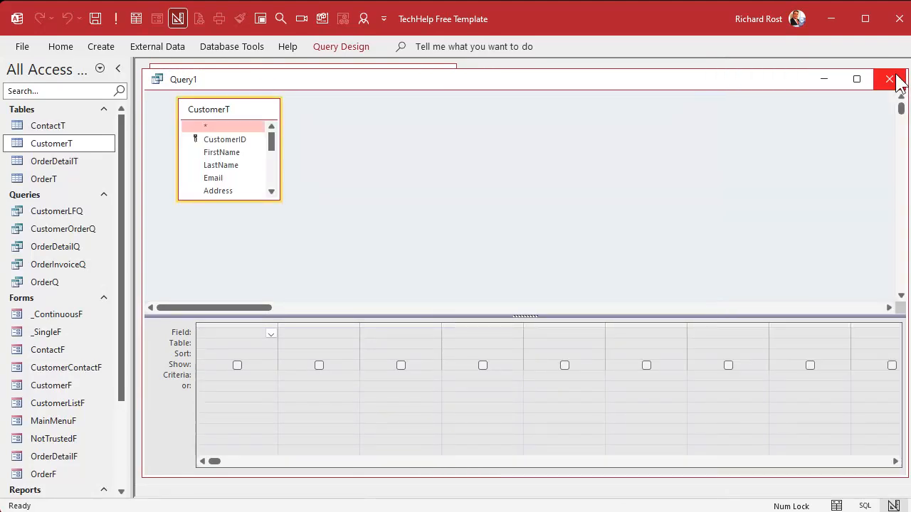
Add the CustomerID, FirstName, LastName and Completed fields to the query grid
double_click(216, 139)
double_click(228, 154)
double_click(229, 166)
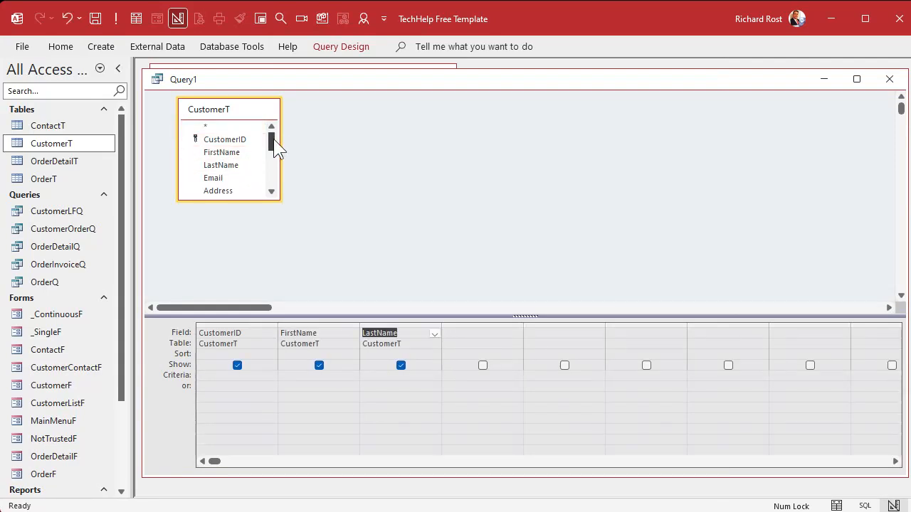
drag(274, 146, 266, 195)
double_click(242, 193)
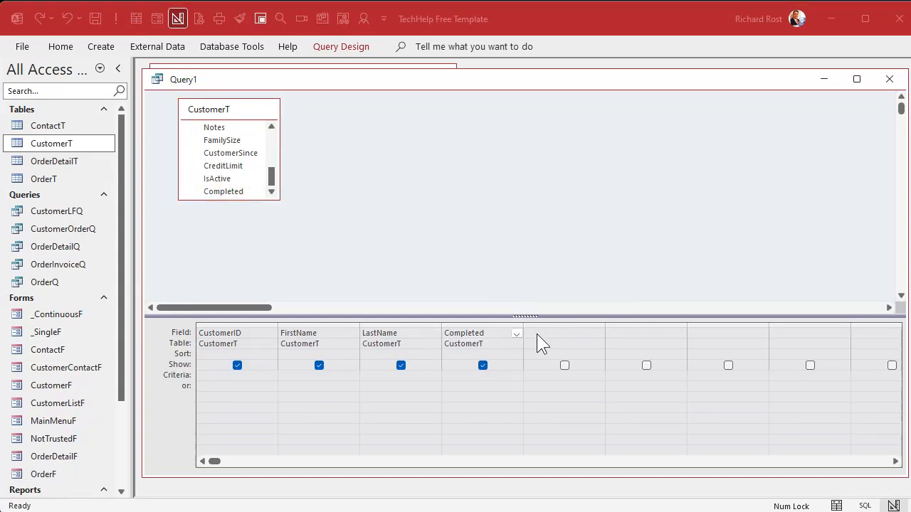
Widen the fifth query column, start a calculated field with the alias S and open it in the Zoom editor
click(540, 334)
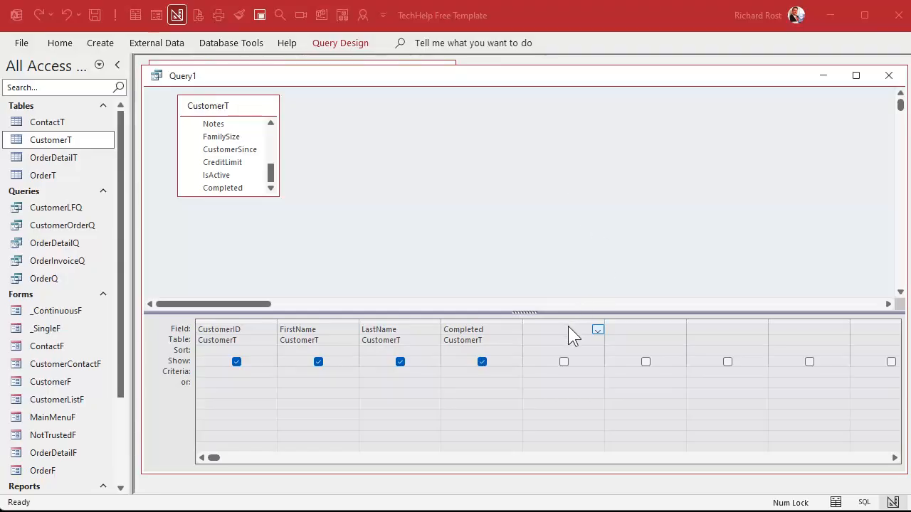
drag(604, 322, 729, 320)
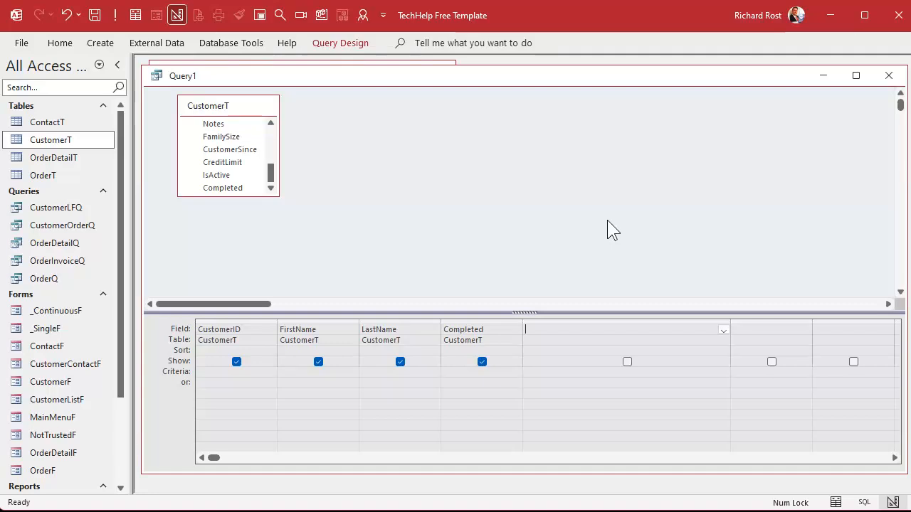
text(S:)
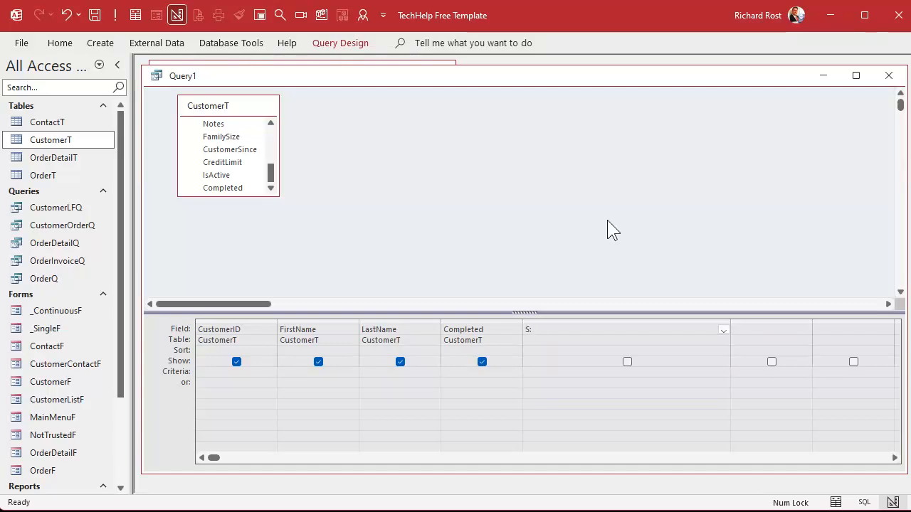
key(shift+F2)
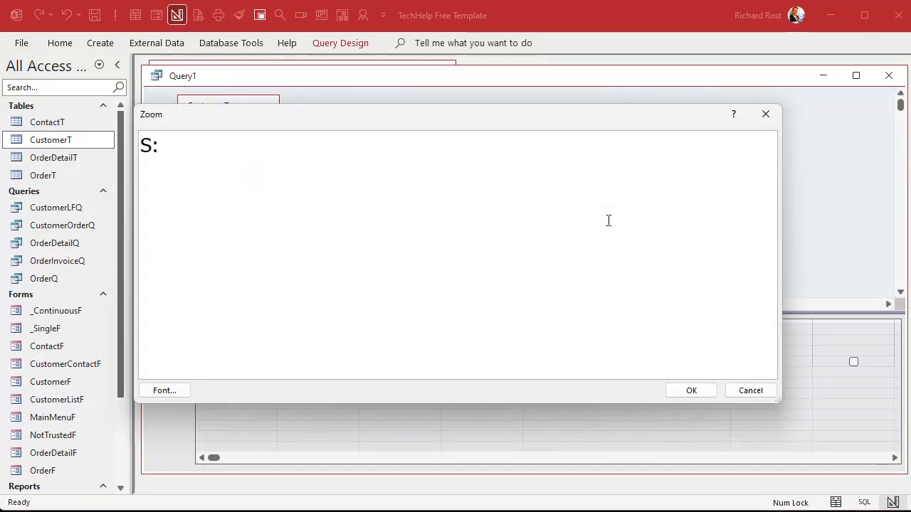
Define the S field's expression as String(Completed,"█") and accept it into the query grid
text(Str)
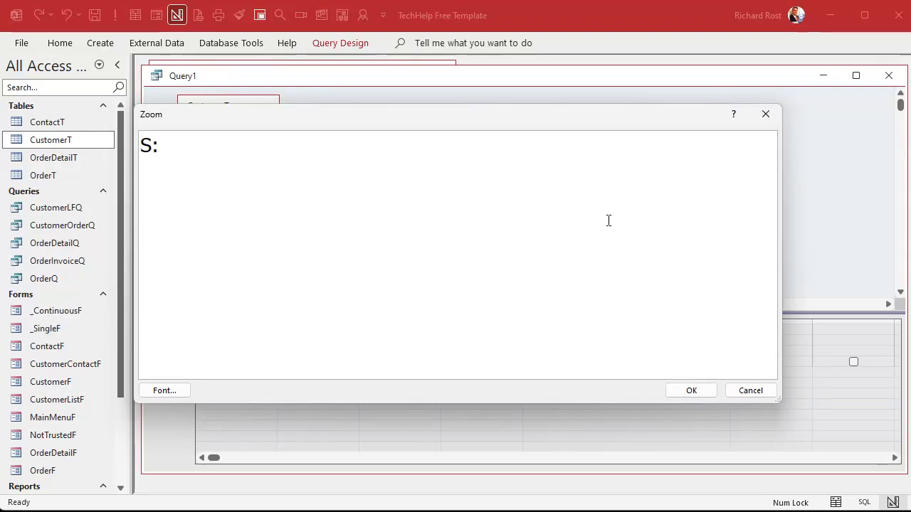
text(ing()
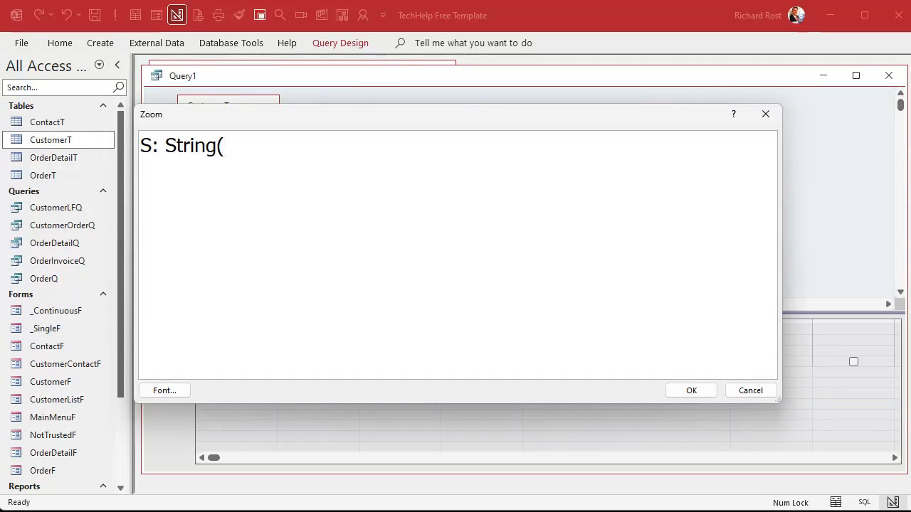
text(Completed)
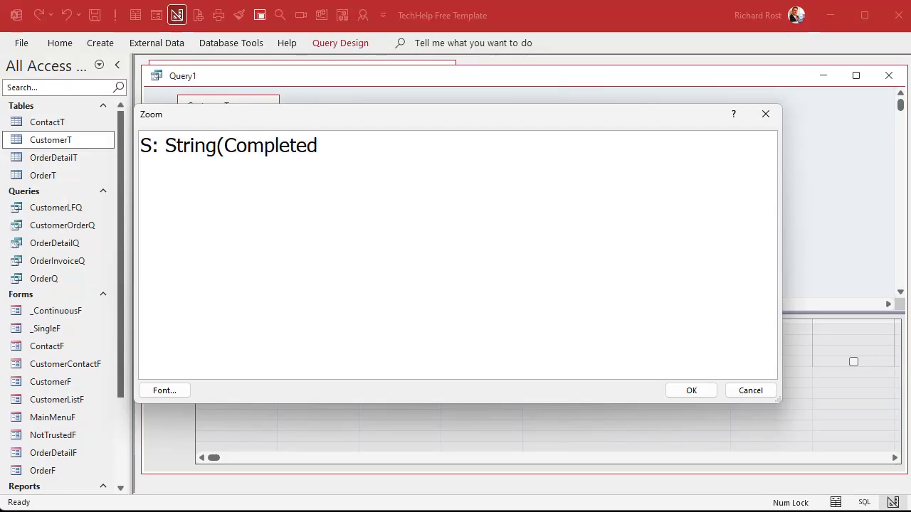
text(,")
text())
key(Left)
key(Left)
text(█)
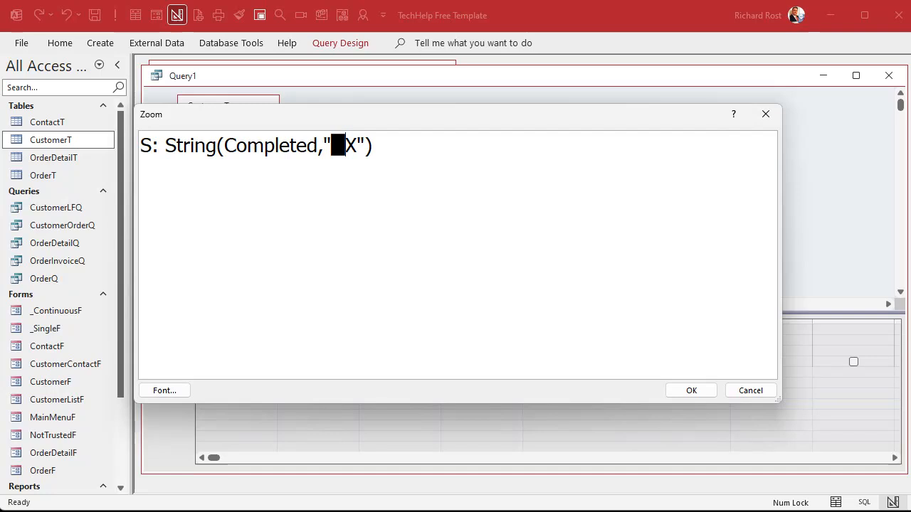
key(Delete)
click(693, 391)
click(602, 388)
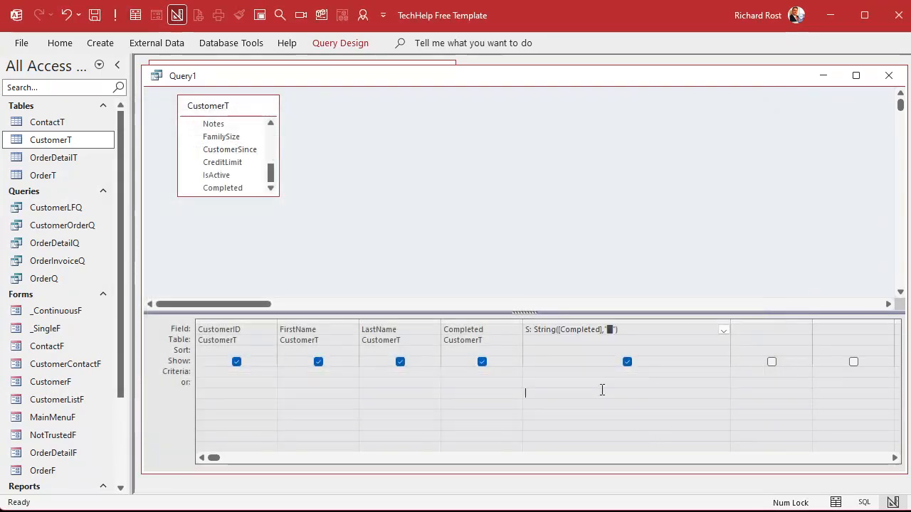
Save the query under the name CustomerListQ
key(ctrl+s)
text(CustomemrLi)
key(BackSpace)
key(BackSpace)
key(BackSpace)
key(BackSpace)
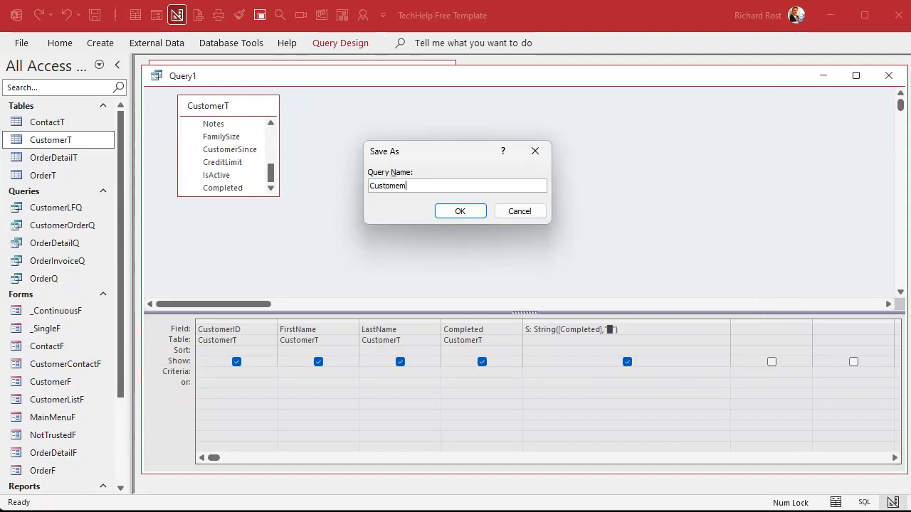
text(rListQ)
key(Return)
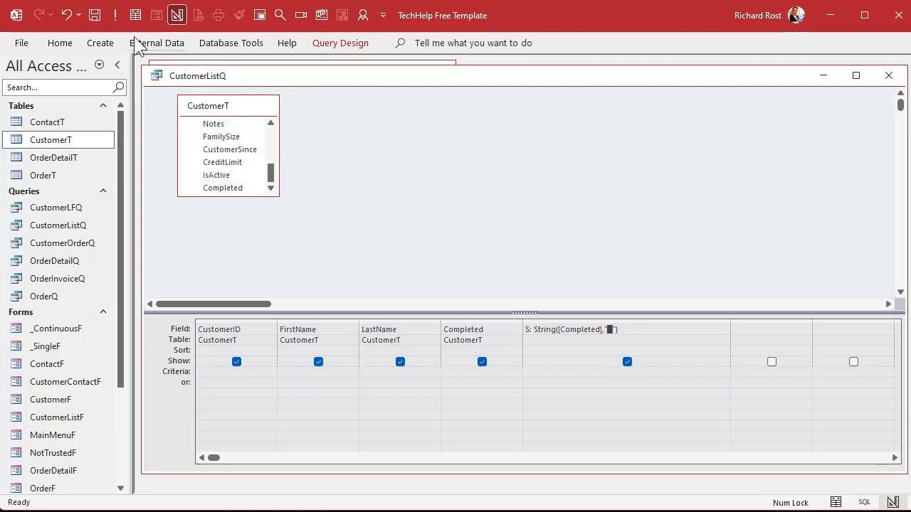
Run the query and widen the S column in the datasheet
click(114, 15)
drag(499, 89, 795, 91)
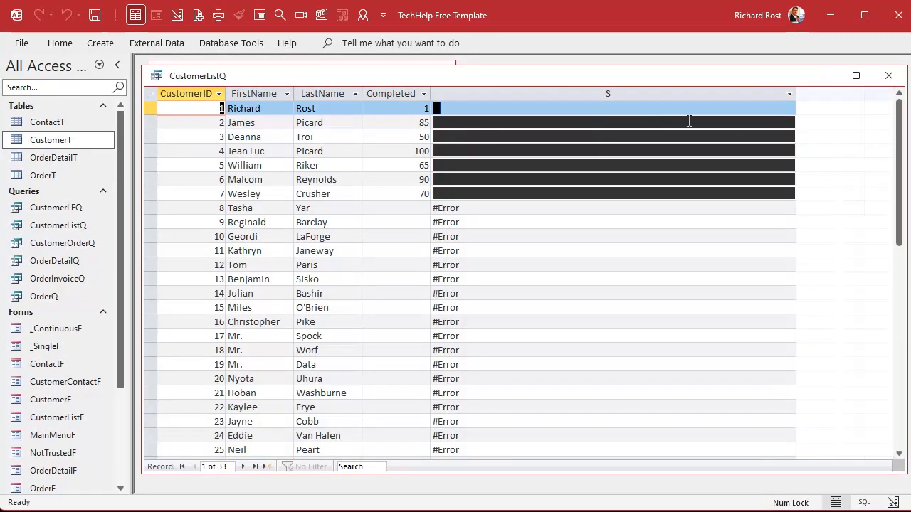
Widen the datasheet's S column further, return to the query design, narrow the S column and widen the empty column beside it
drag(801, 94, 863, 93)
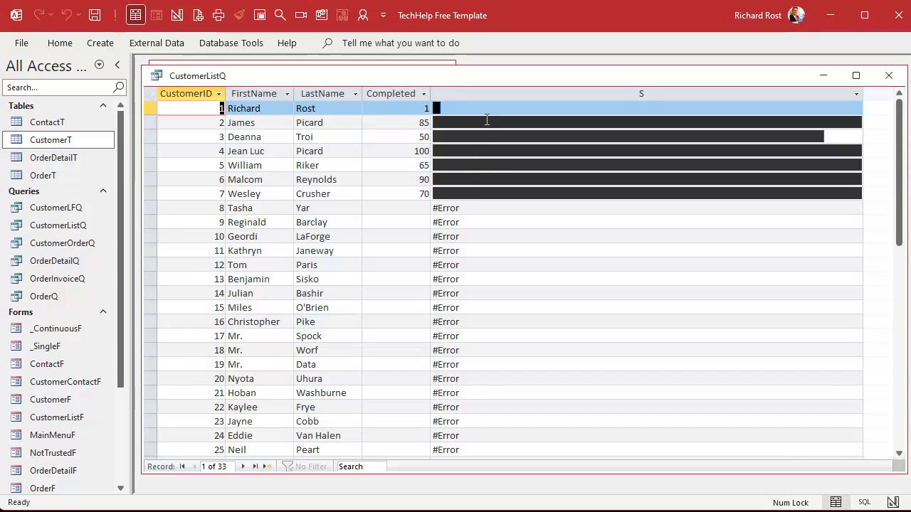
click(177, 15)
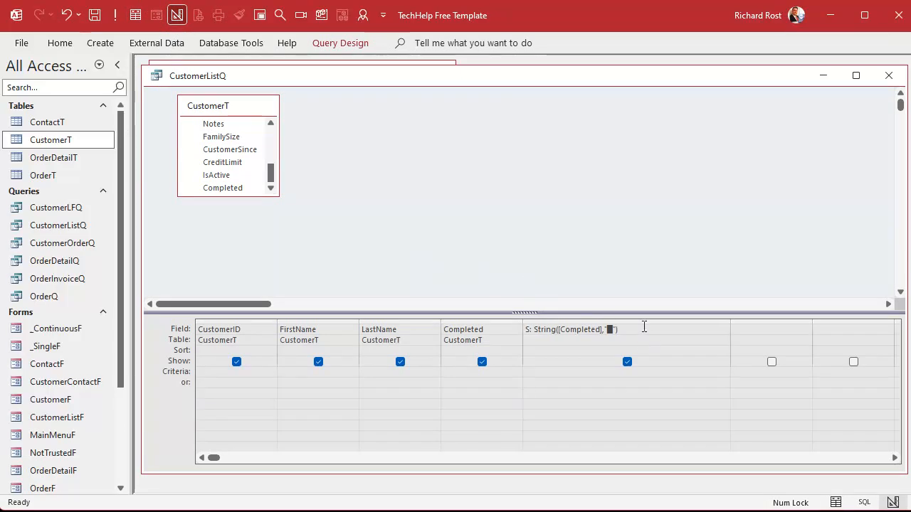
drag(730, 321, 664, 321)
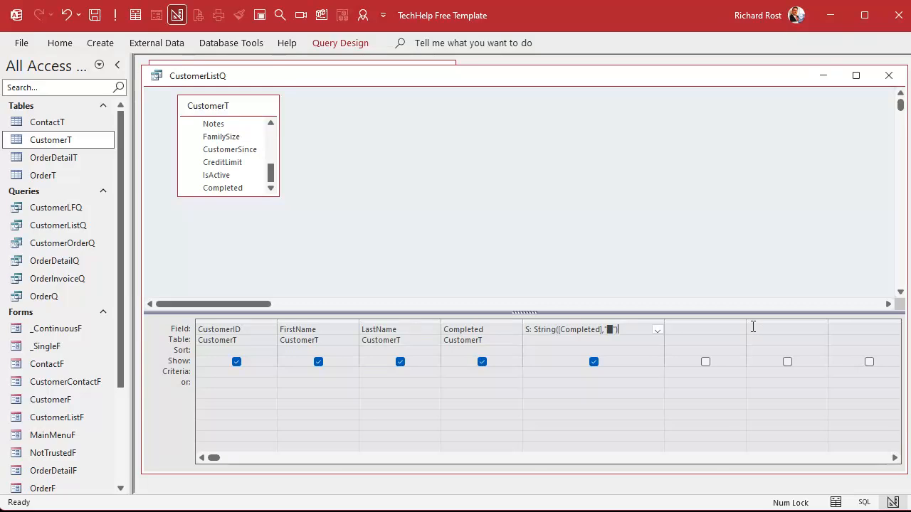
drag(746, 323, 812, 324)
Add a calculated field C in the empty column after S with the expression INT(Competed/10), entered in the Zoom editor
click(714, 328)
key(shift+F2)
text(C)
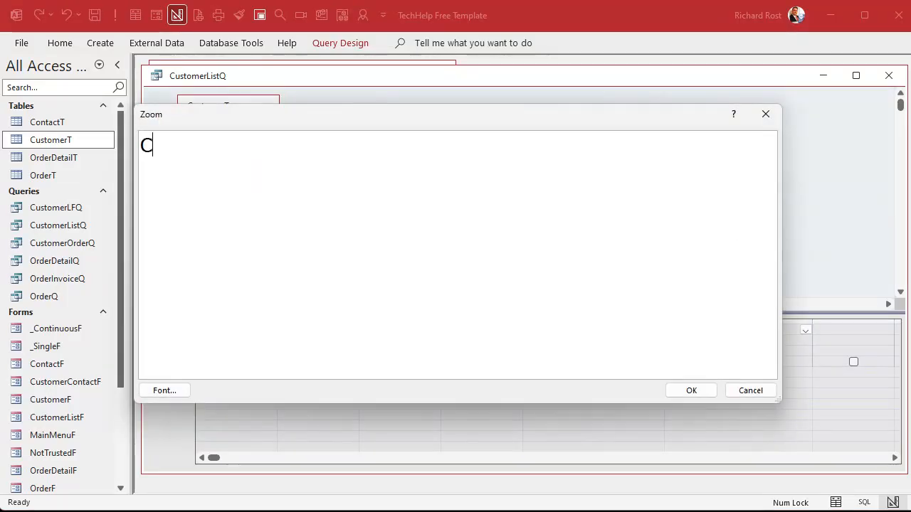
text(:C)
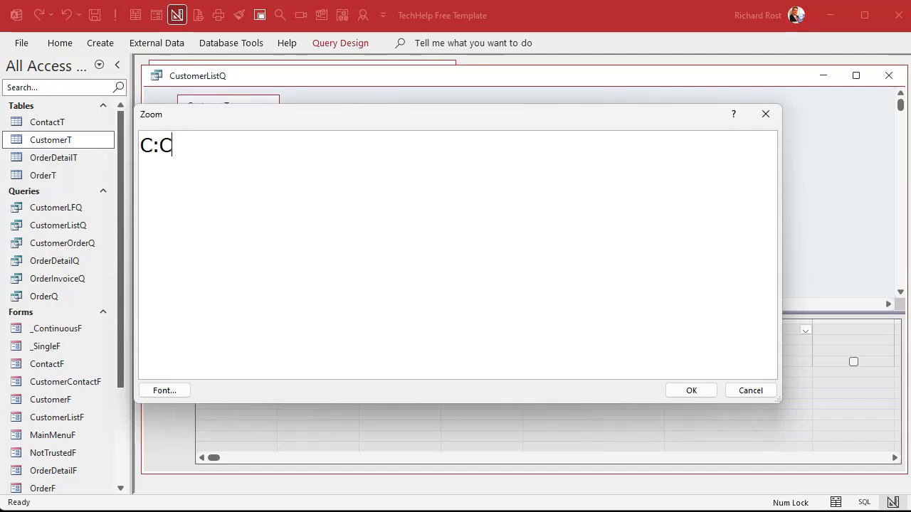
text(ompeted/10)
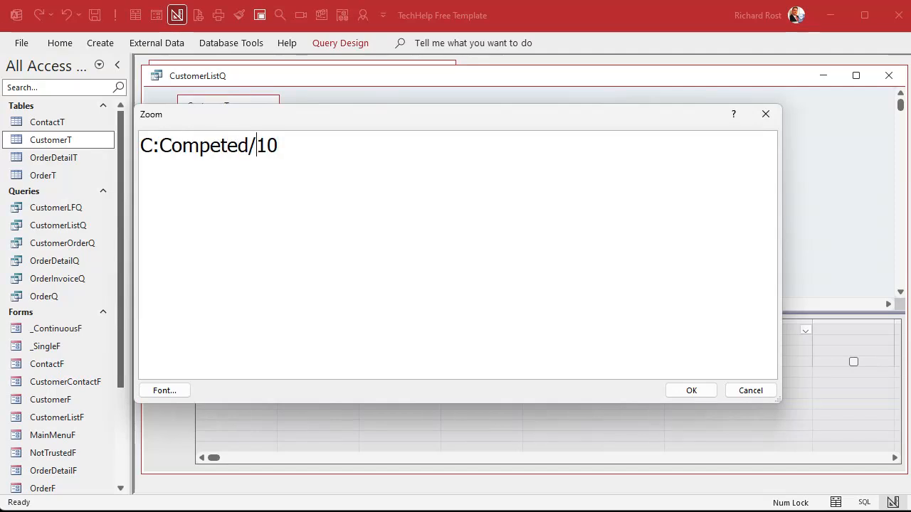
text(INT()
key(End)
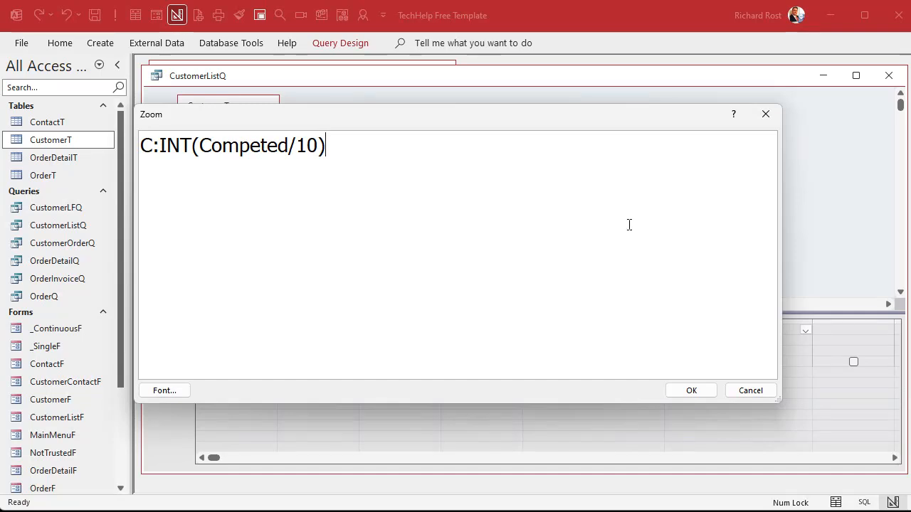
click(701, 392)
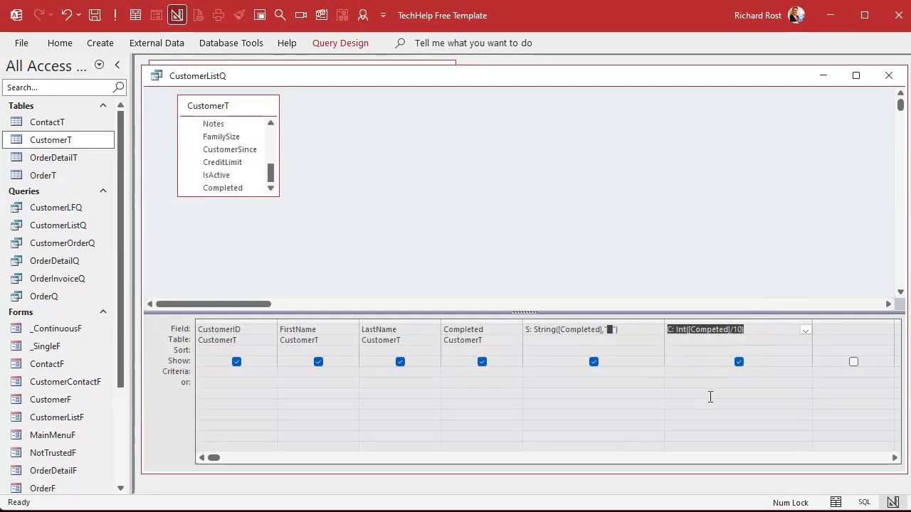
Move the C column in front of S and make the S expression repeat the block character by [C] instead of [Completed]
click(711, 320)
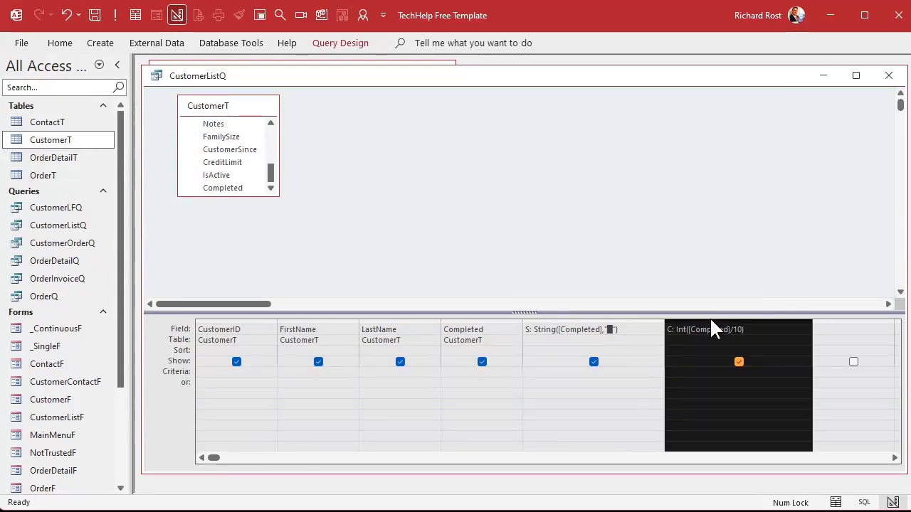
drag(698, 323, 601, 328)
click(684, 333)
double_click(726, 330)
text(C)
click(707, 396)
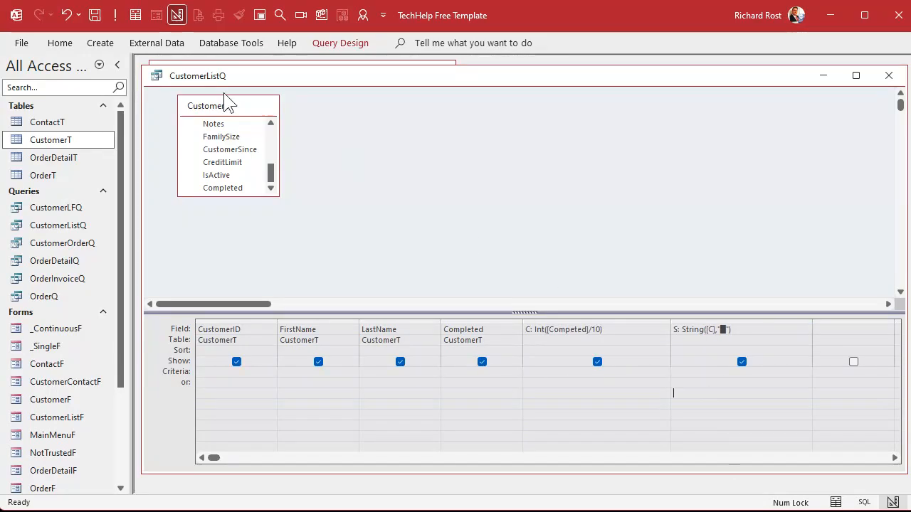
Try running the query, cancel the parameter request, correct the field name in C's expression to Completed and rerun the query
click(114, 15)
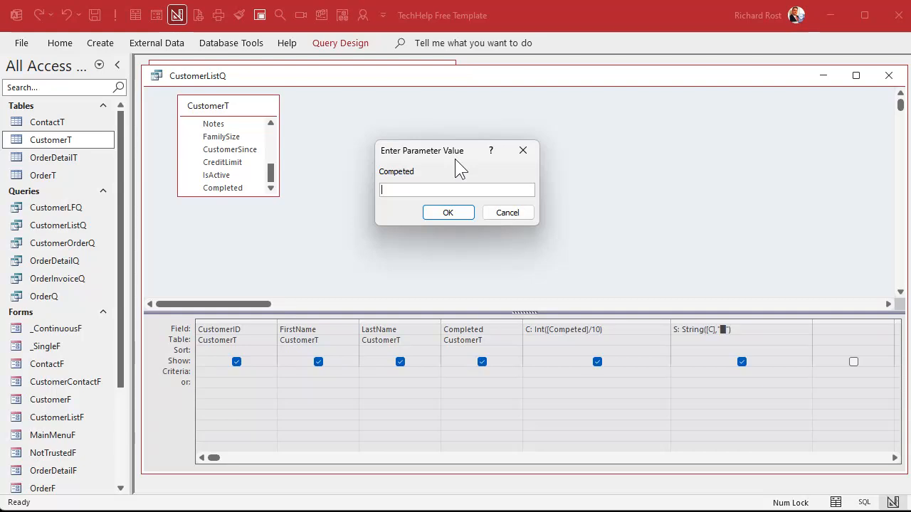
click(507, 213)
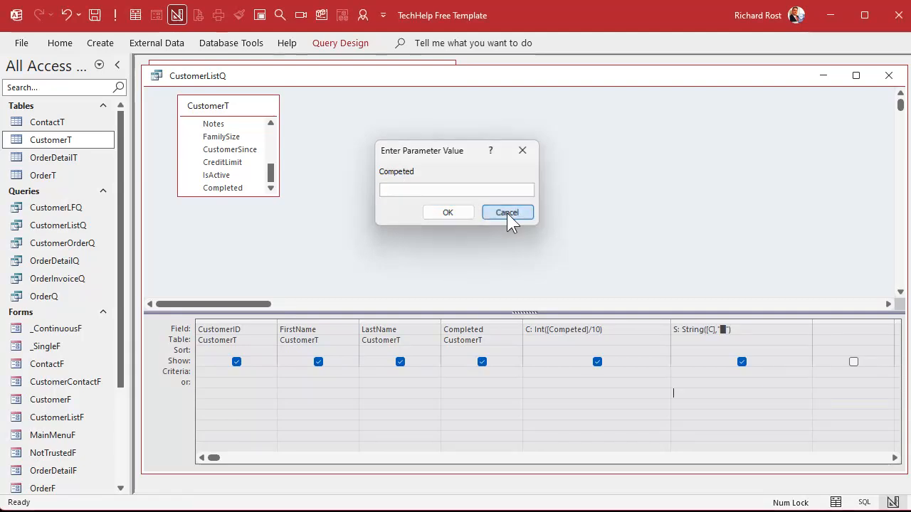
click(572, 329)
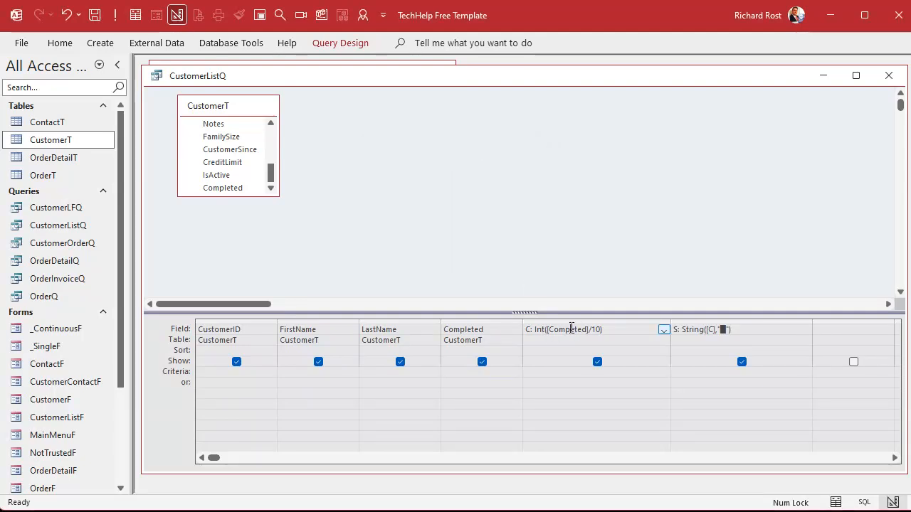
key(Tab)
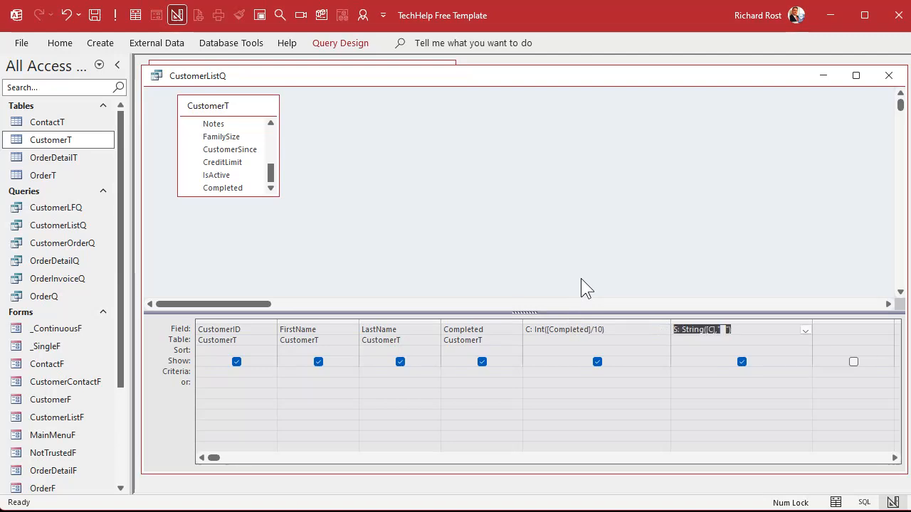
click(115, 15)
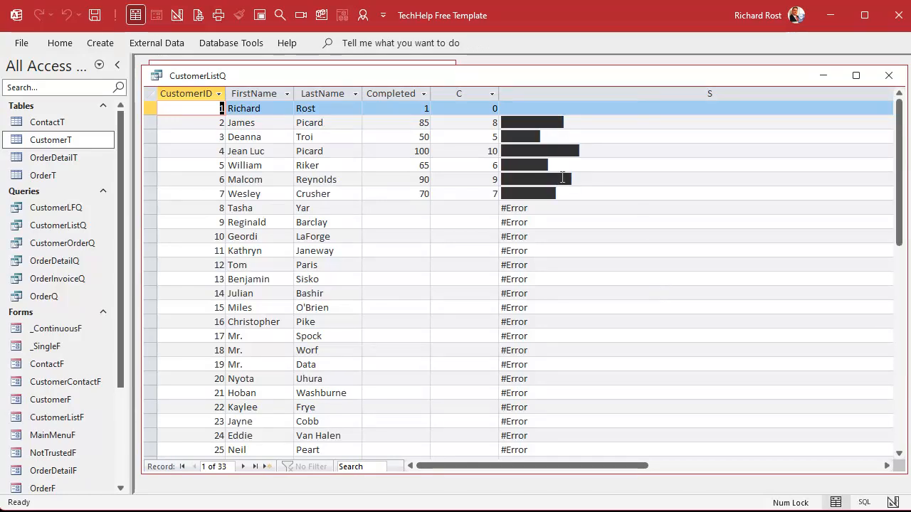
Change the divisor in C's expression to 5 and show the query results
click(177, 15)
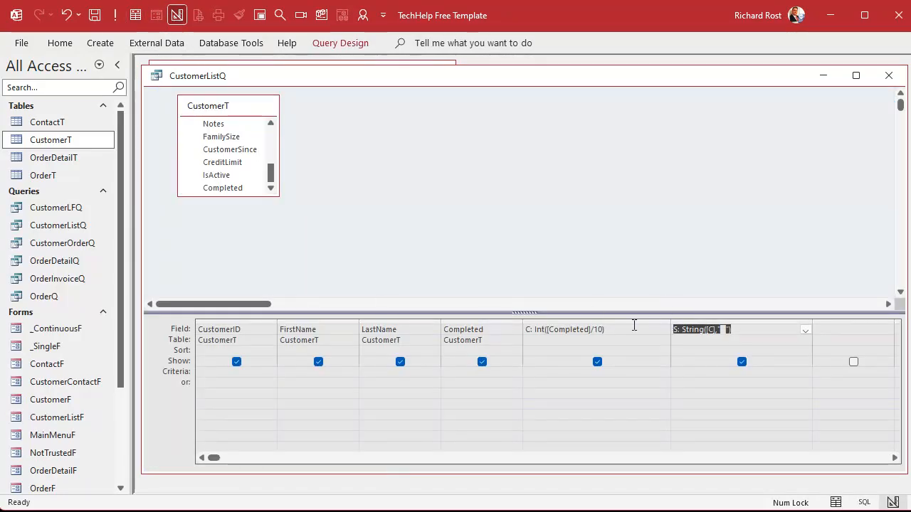
double_click(598, 328)
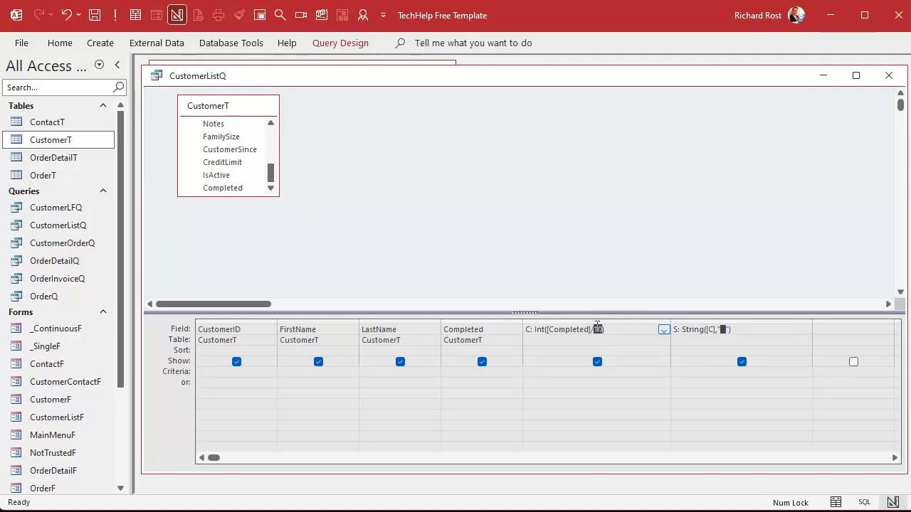
text(5)
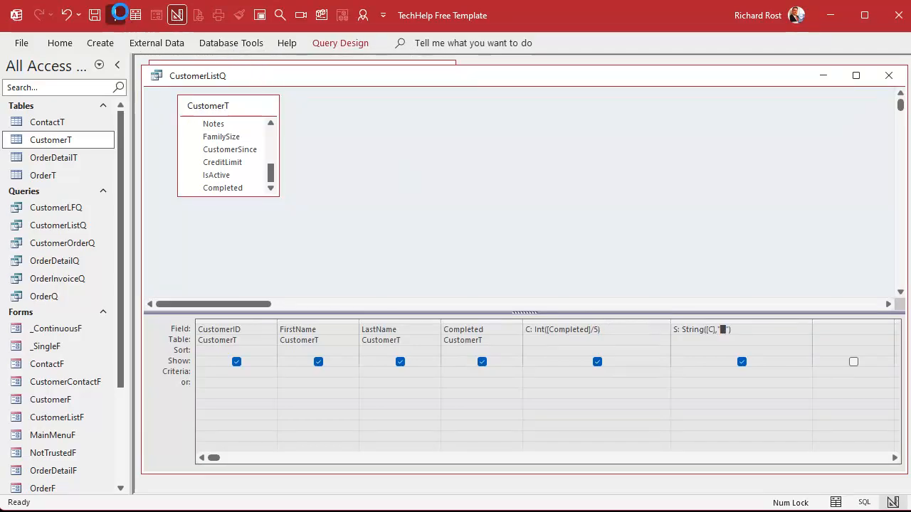
click(134, 15)
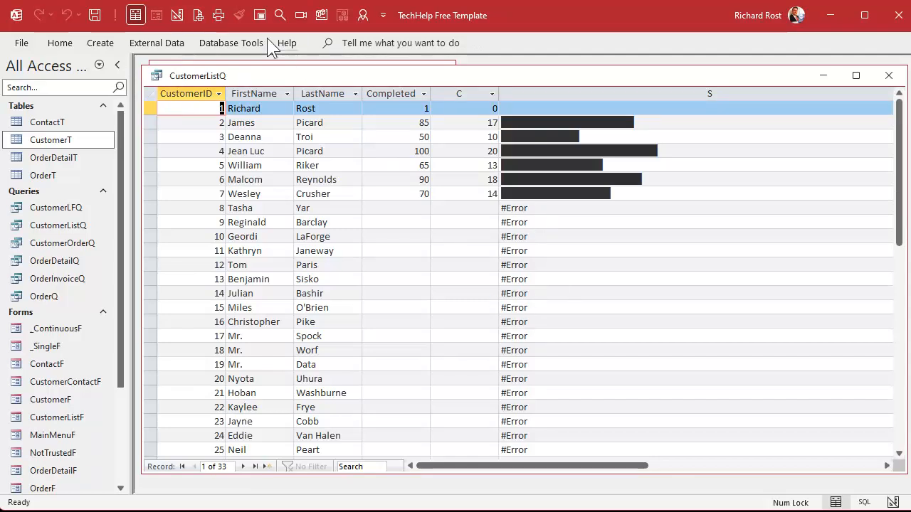
Handle empty values by changing C's expression to Int(Nz([Completed],0)/5) in the Zoom editor, and rerun the query
click(177, 15)
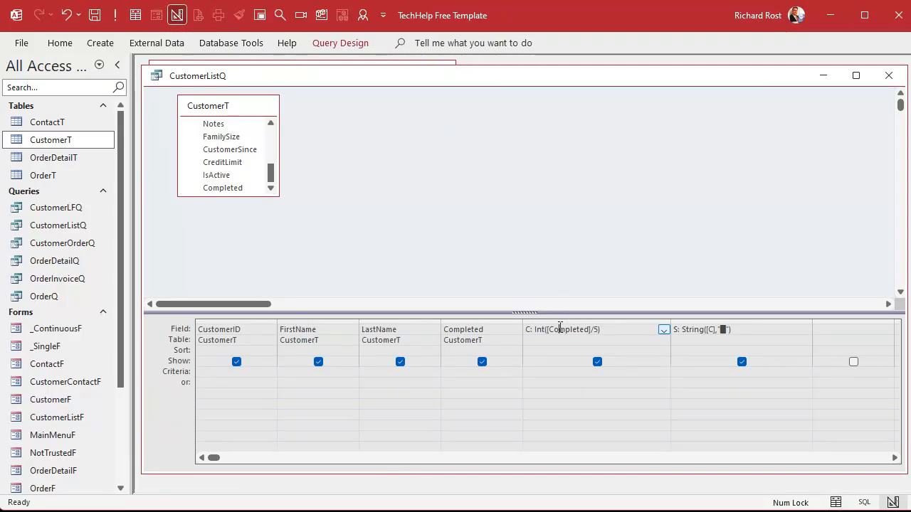
key(shift+F2)
click(194, 145)
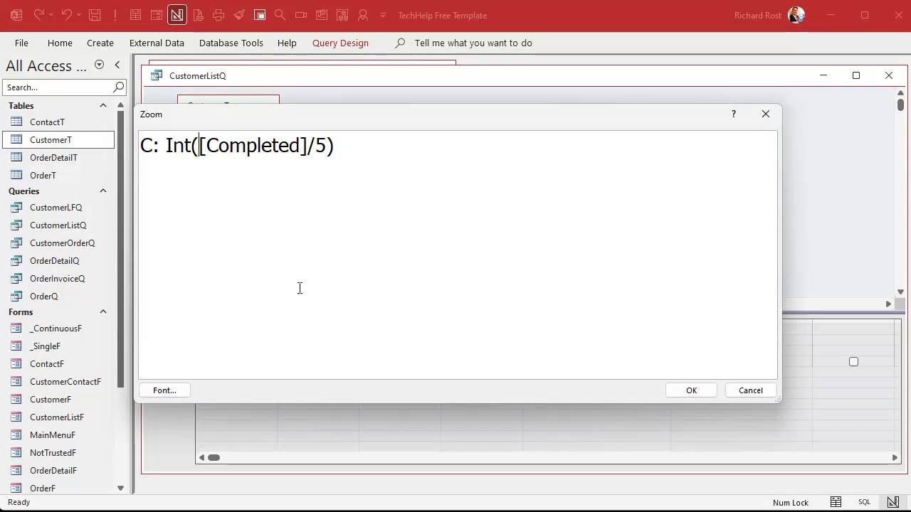
text(Nz()
key(Right)
key(Right)
key(Right)
key(Right)
key(Right)
key(Right)
key(Right)
key(Right)
key(Right)
key(Right)
text(,0))
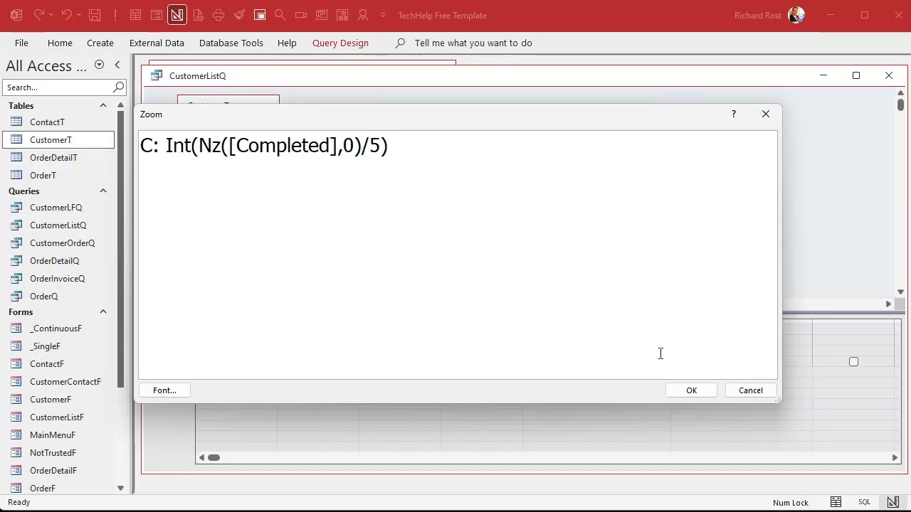
click(697, 392)
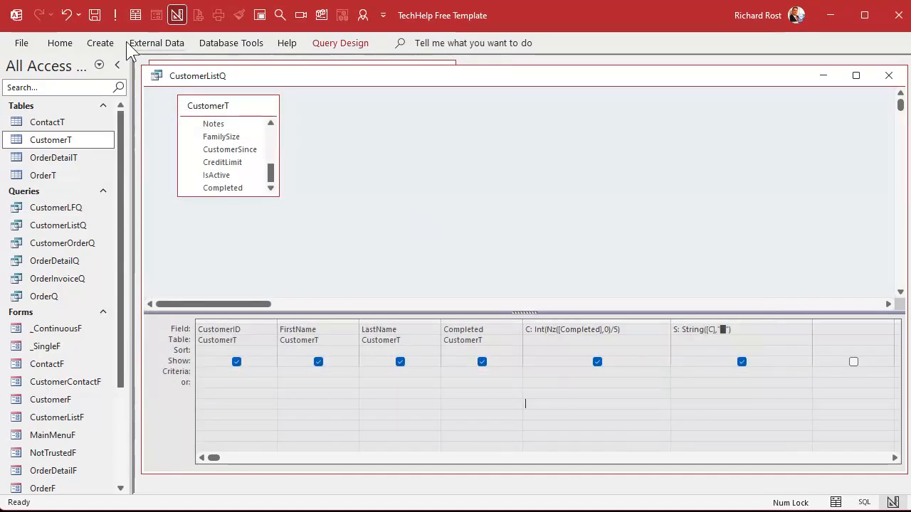
click(115, 15)
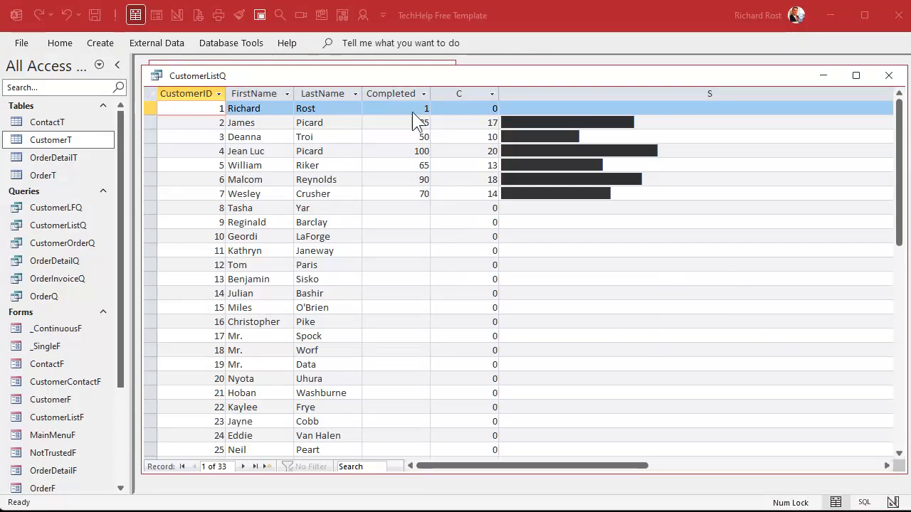
Select the Completed and S columns in turn, close CustomerListQ and save its design changes
click(399, 91)
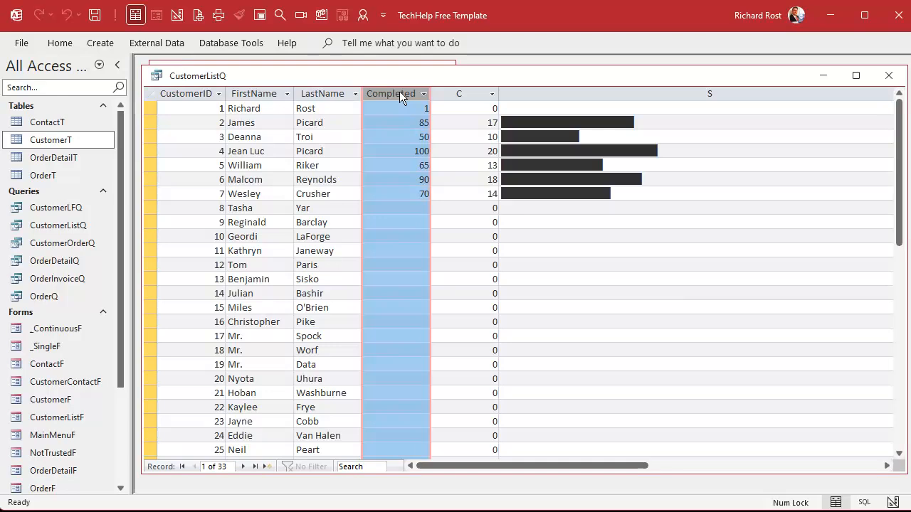
click(630, 96)
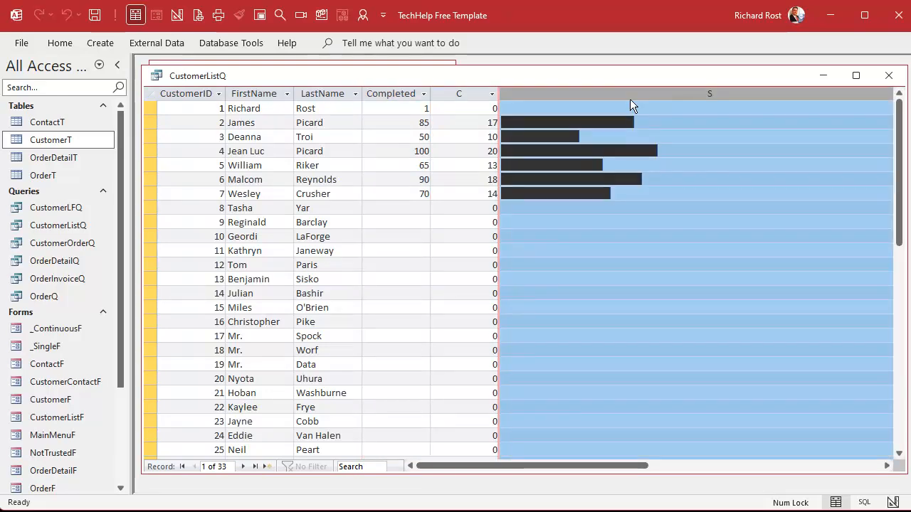
click(889, 75)
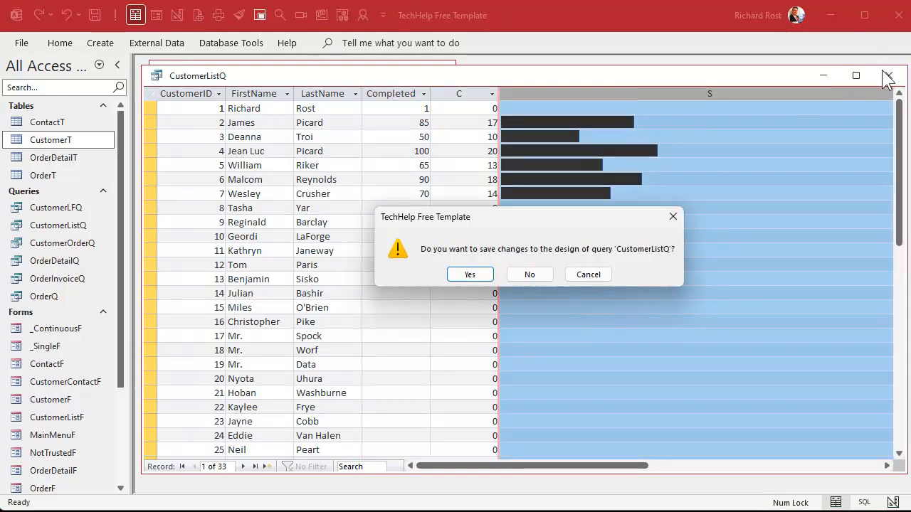
click(480, 274)
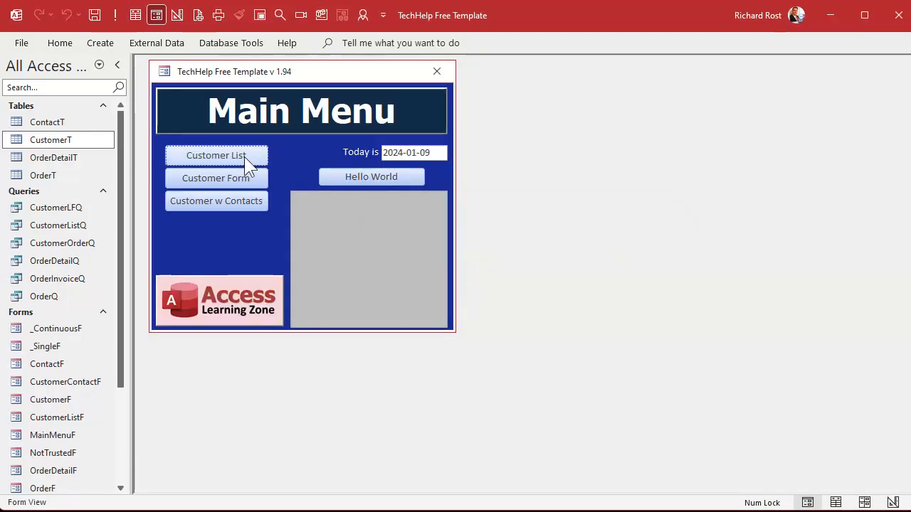
Open the Customer List form from the Main Menu in design view, enlarge its window and widen the form to 7.5 inches
click(251, 153)
right_click(313, 78)
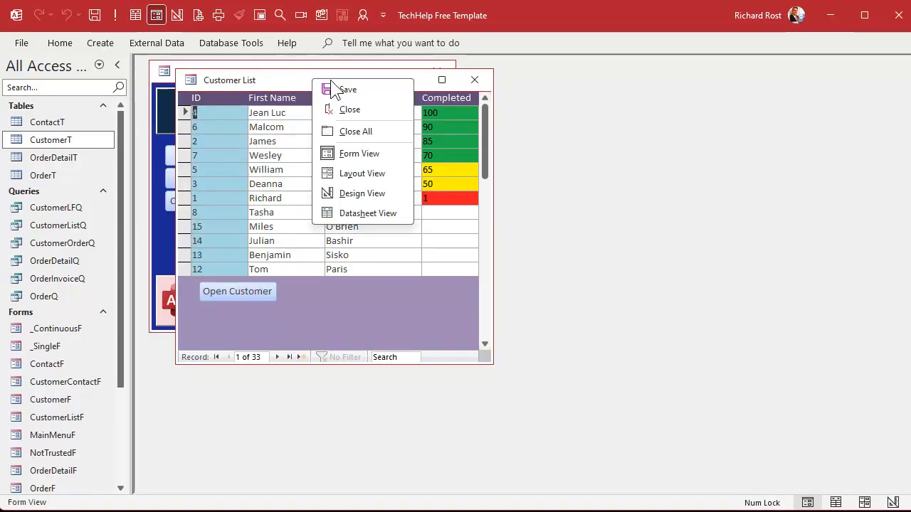
click(362, 191)
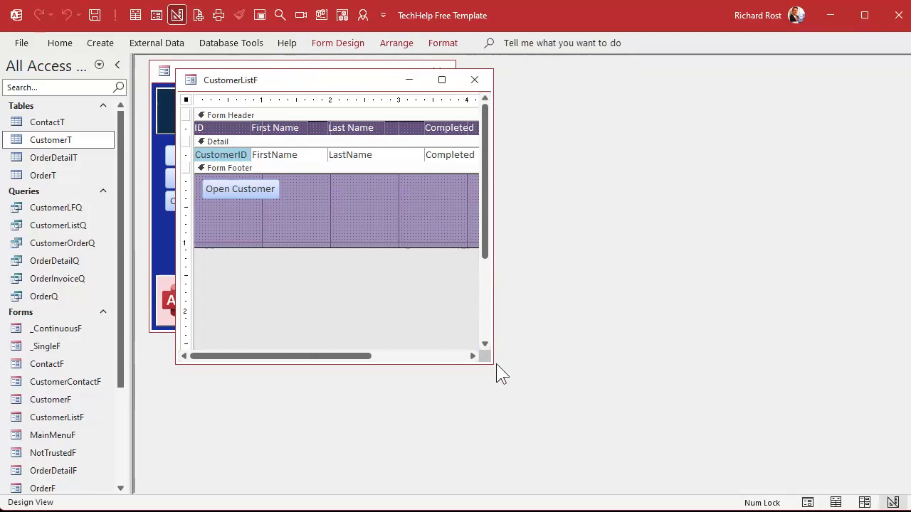
drag(491, 361, 806, 367)
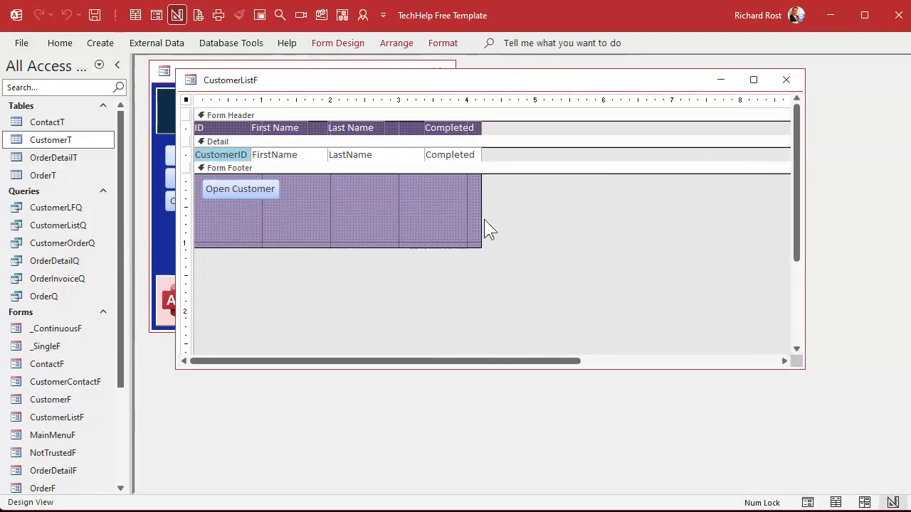
drag(481, 200, 706, 207)
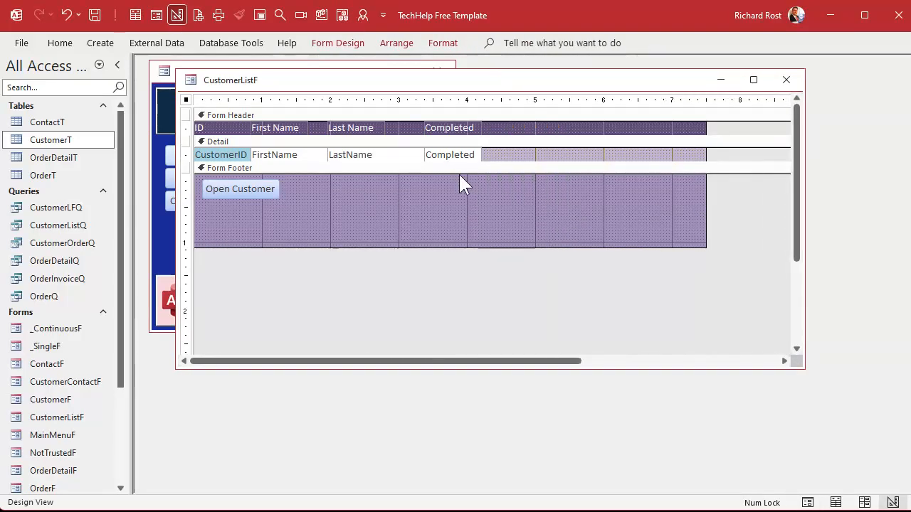
Set the record source of the CustomerListF form to CustomerListQ
click(334, 43)
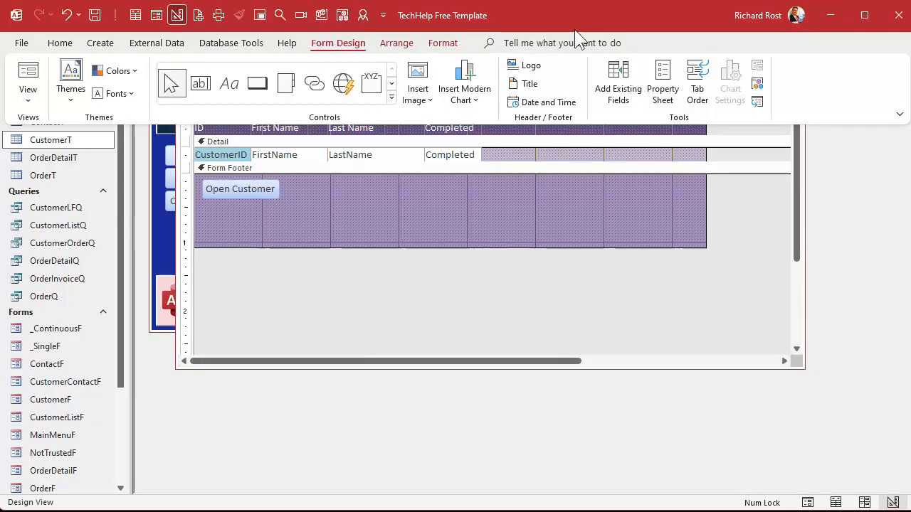
click(618, 77)
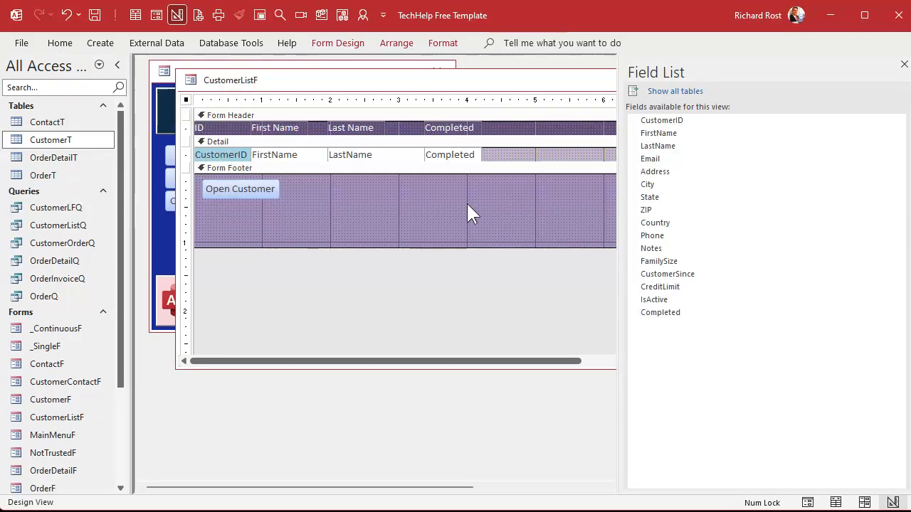
double_click(186, 101)
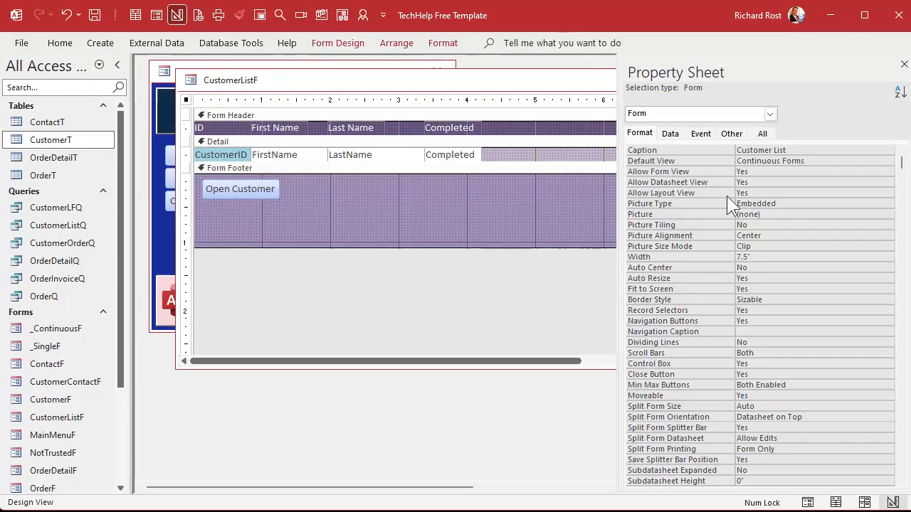
click(670, 133)
click(805, 150)
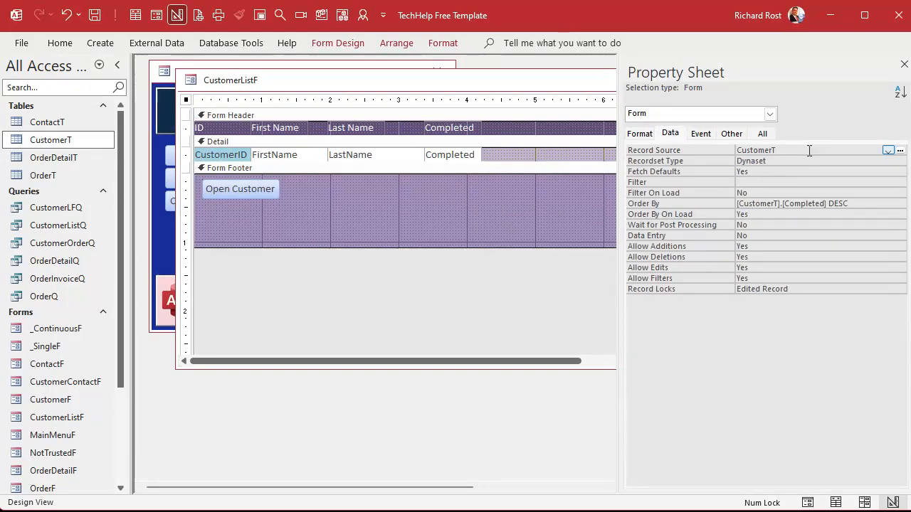
click(887, 150)
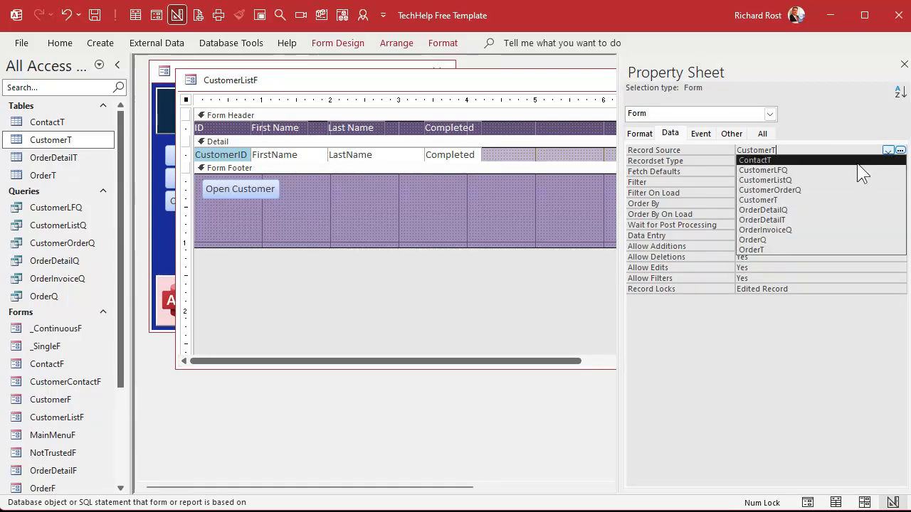
click(852, 185)
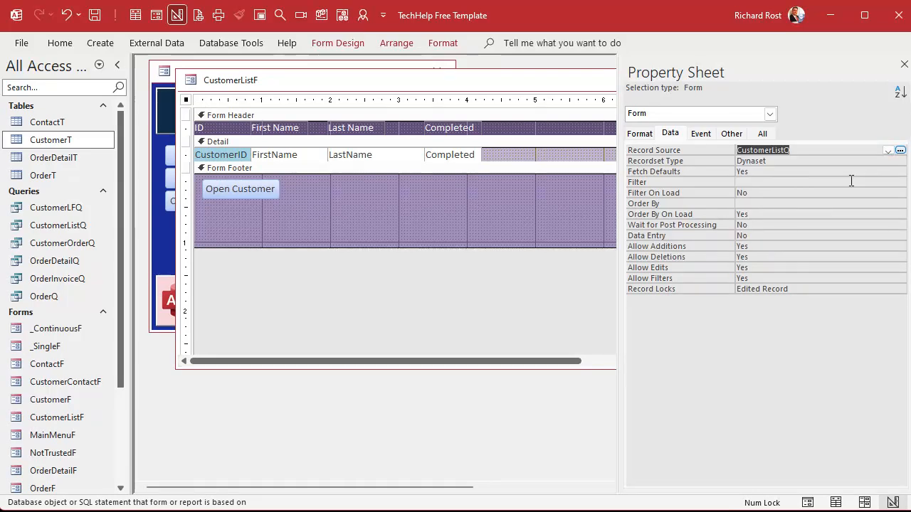
click(904, 64)
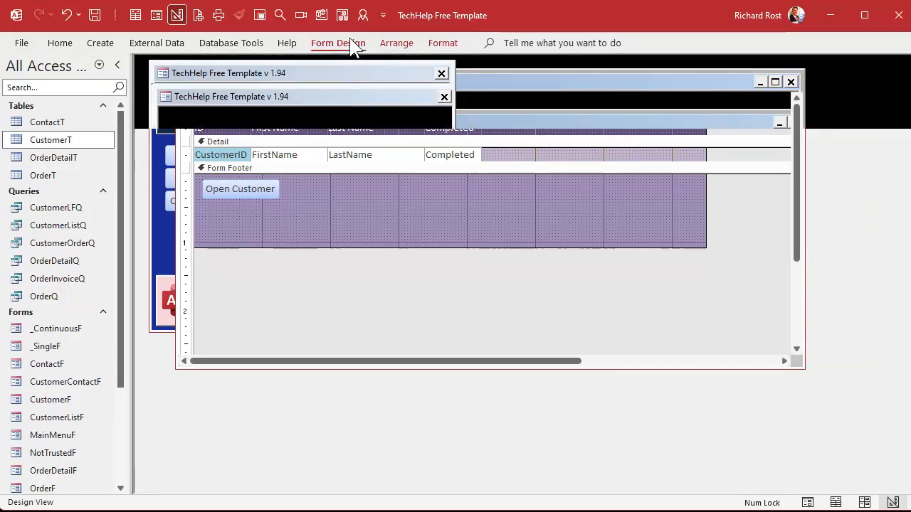
Add the query's S field to the Detail section, beyond the Completed text box
click(356, 44)
click(618, 86)
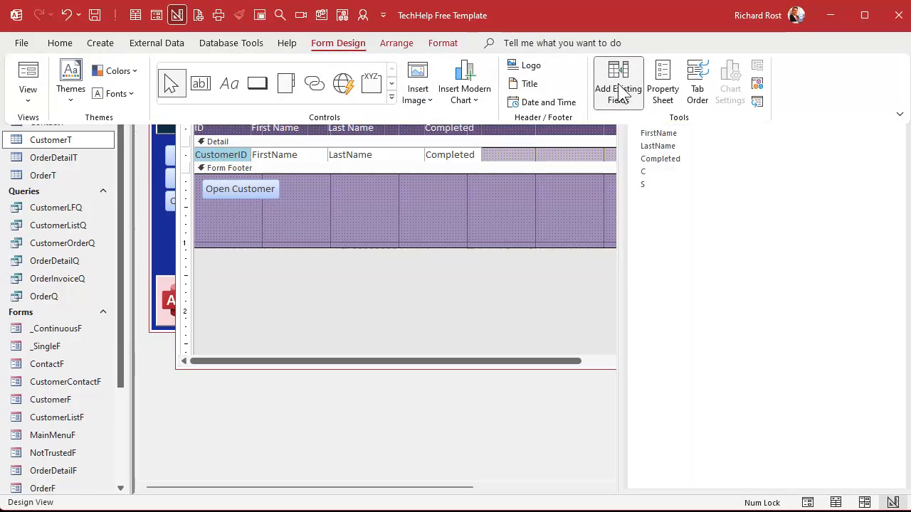
click(655, 186)
drag(663, 183, 517, 157)
click(903, 65)
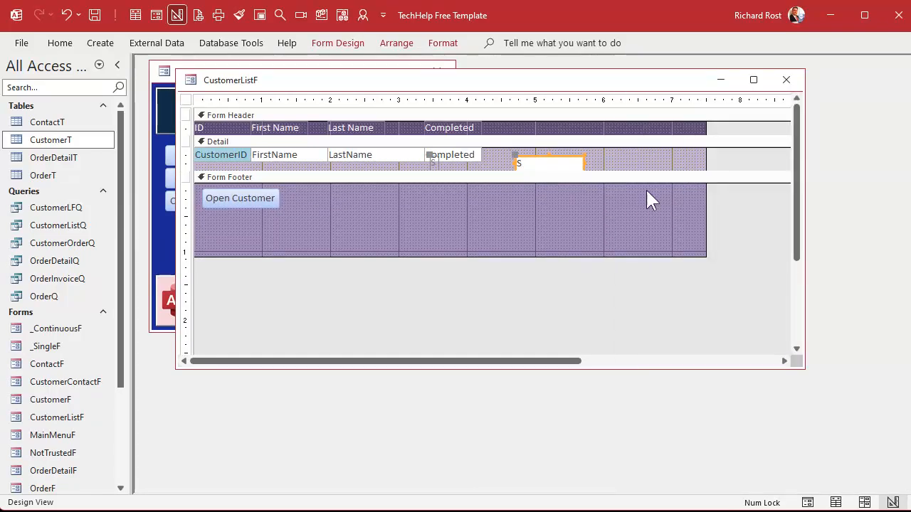
Delete the S field's attached label and stretch its text box from Completed almost to the form's 7.5 inch edge
click(436, 171)
click(434, 163)
key(Delete)
drag(522, 169, 486, 161)
drag(553, 163, 702, 159)
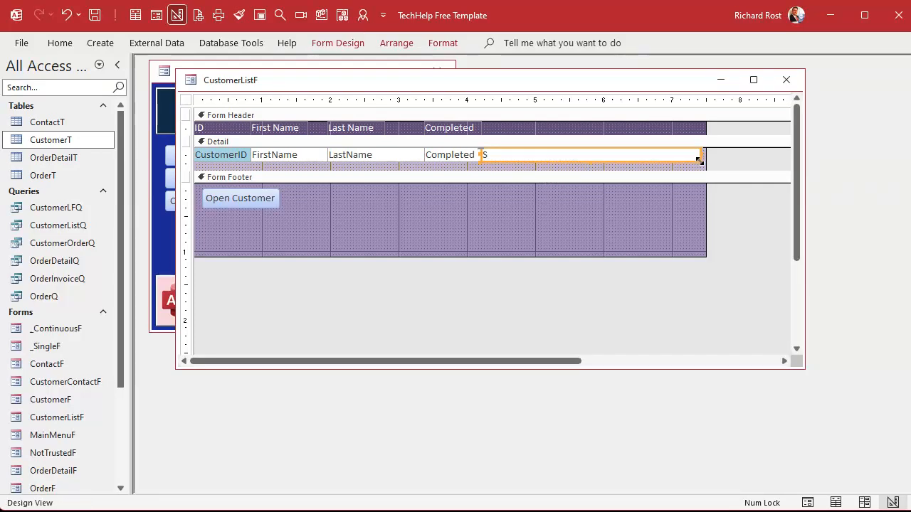
Make all the Detail controls the same height and shrink the Detail section to fit them
click(184, 154)
right_click(226, 155)
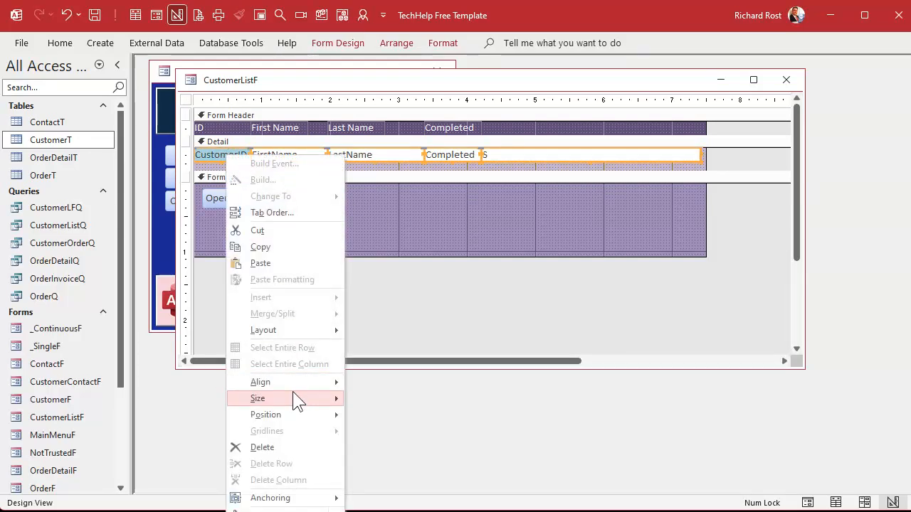
mouse_move(293, 397)
click(391, 417)
drag(482, 176, 482, 158)
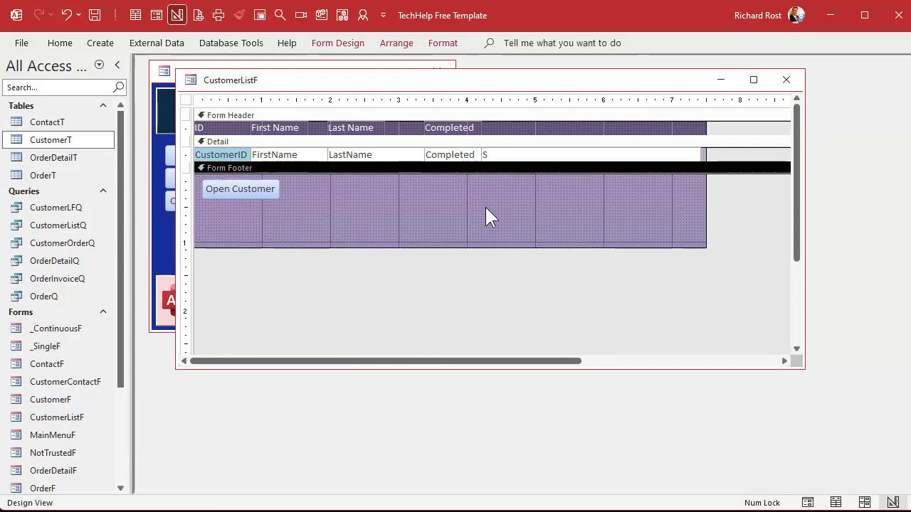
Close the form, reopen Customer List from the Main Menu to view the bars, and return it to design view
click(786, 80)
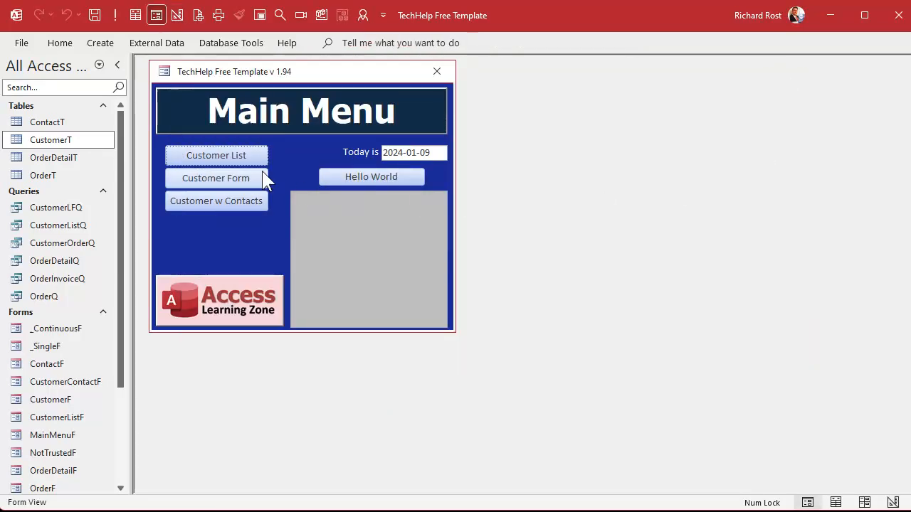
click(230, 155)
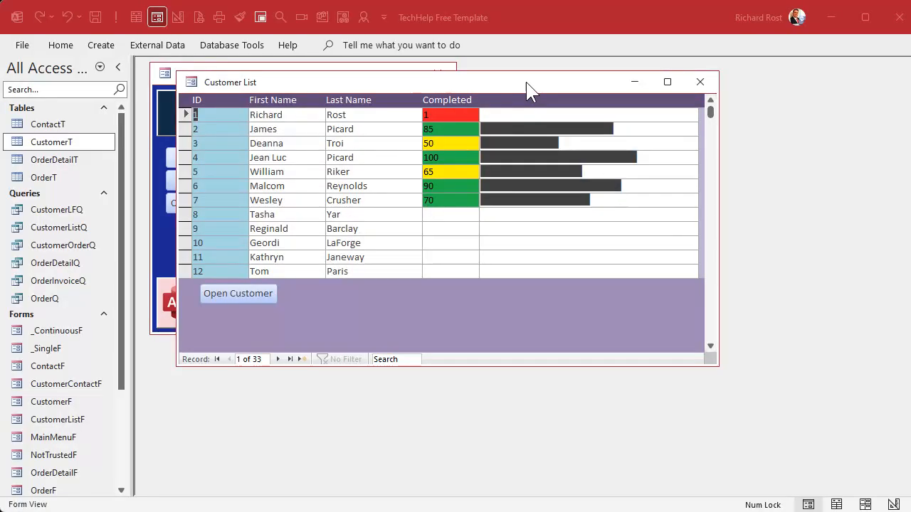
right_click(529, 85)
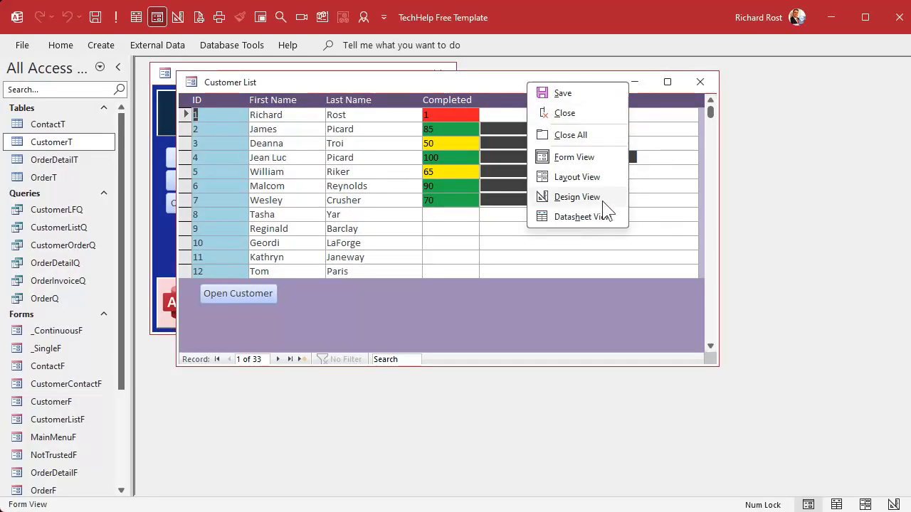
click(602, 201)
Examine the conditional formatting rules of the Completed text box without changing them
click(451, 158)
click(443, 45)
click(597, 89)
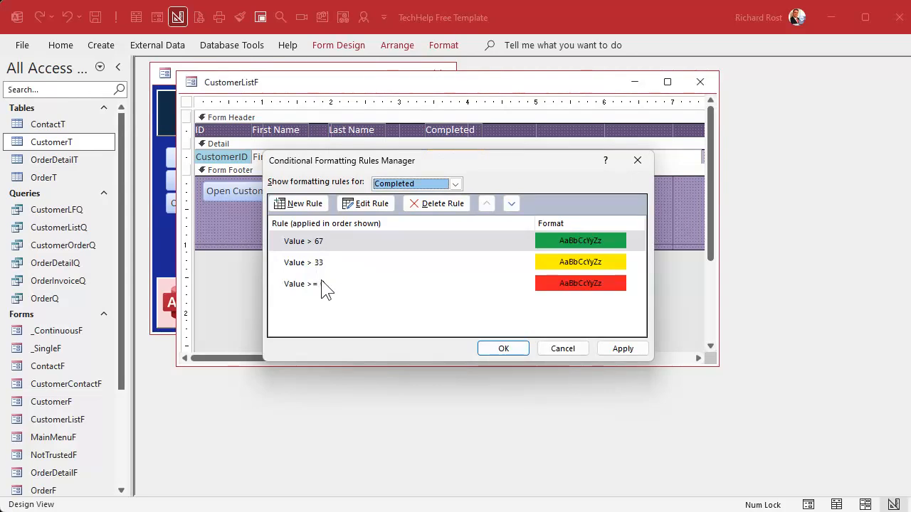
click(562, 348)
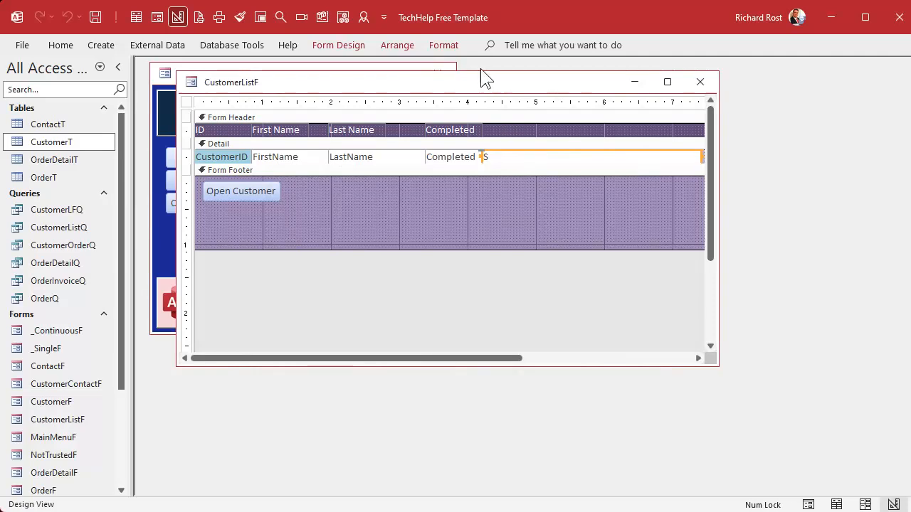
Create a new conditional formatting rule for the S text box with the expression [Completed]>67
click(438, 47)
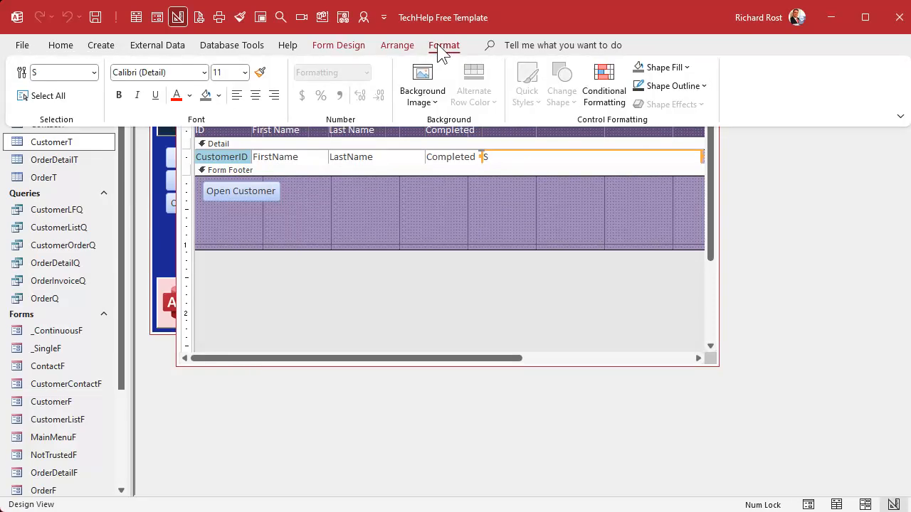
click(604, 90)
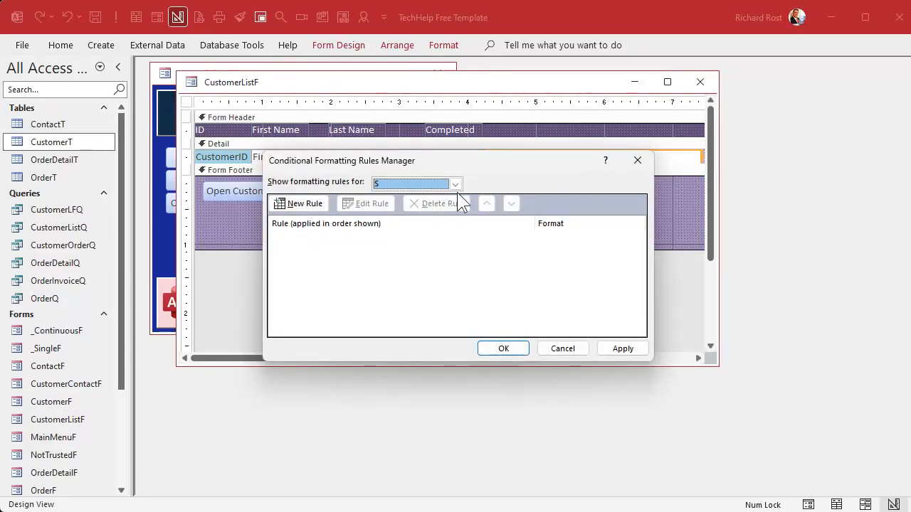
click(295, 204)
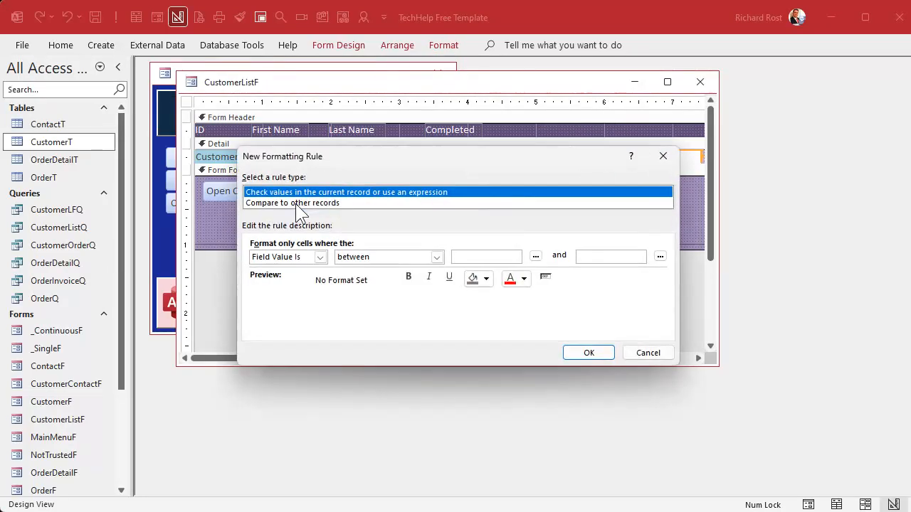
click(320, 258)
click(310, 282)
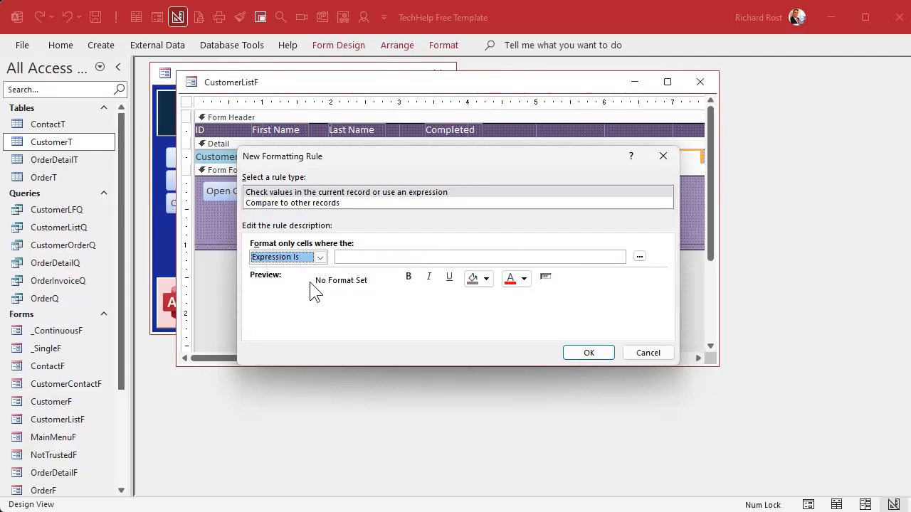
click(343, 257)
text([Comp)
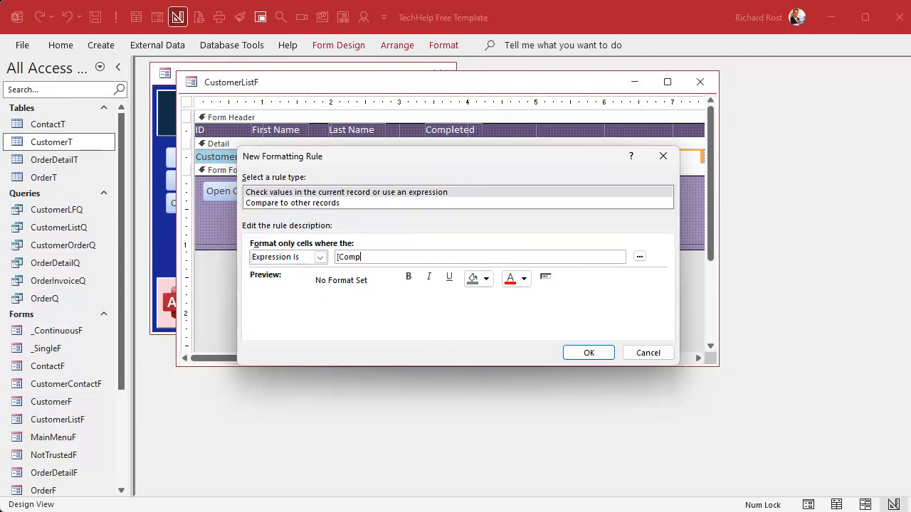
text(lted)
key(BackSpace)
key(BackSpace)
Give the [Completed]>67 rule a green font color and accept it
click(524, 279)
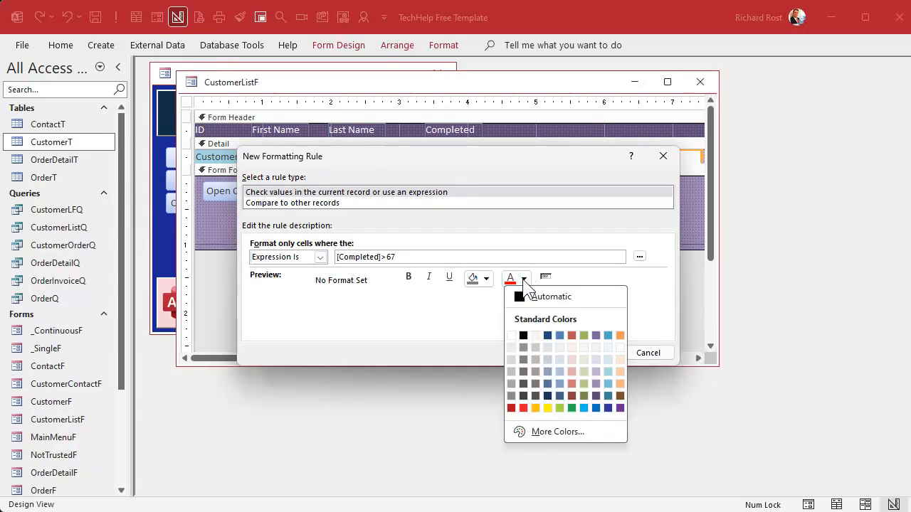
click(569, 409)
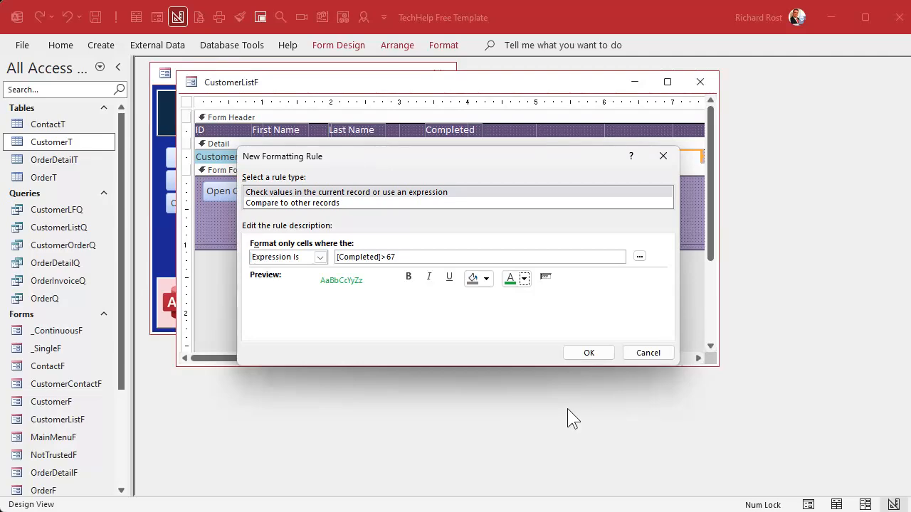
click(589, 354)
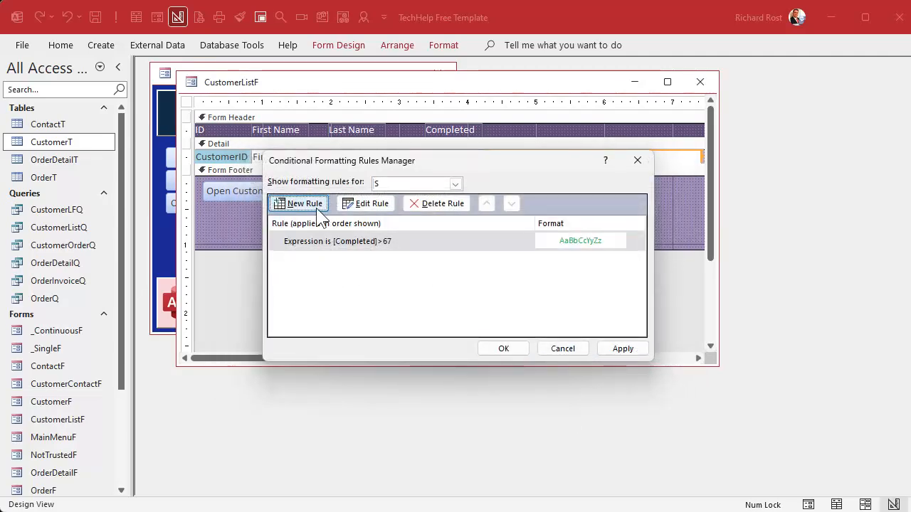
Add a second rule for S with the expression [Completed]>33 and a yellow font color
click(288, 203)
click(320, 257)
click(309, 282)
click(360, 257)
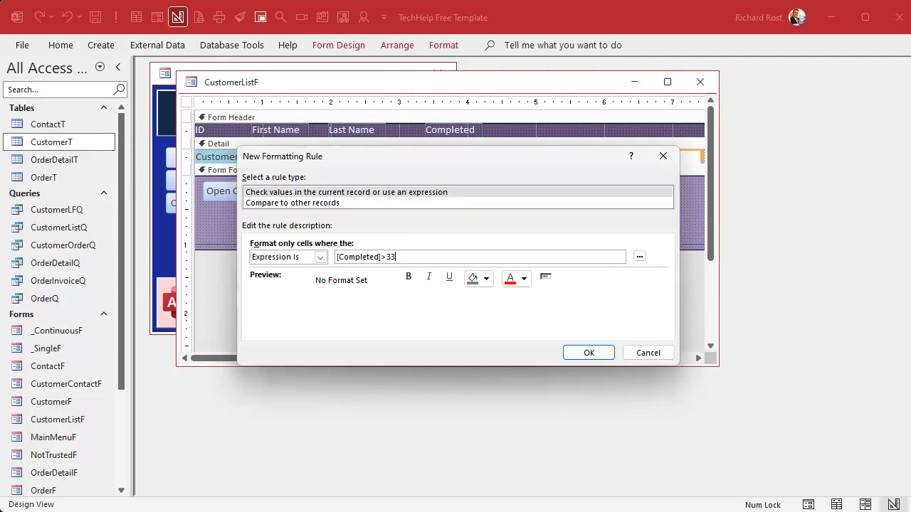
click(524, 278)
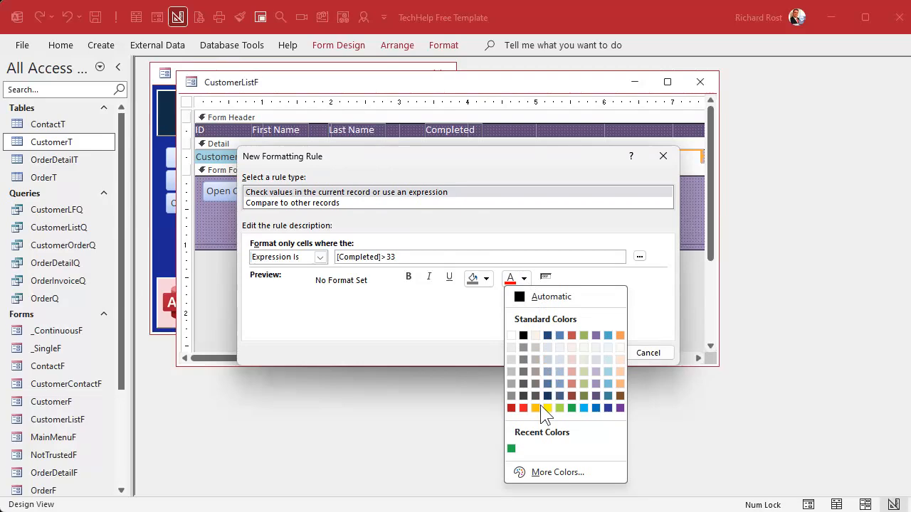
click(546, 407)
click(584, 354)
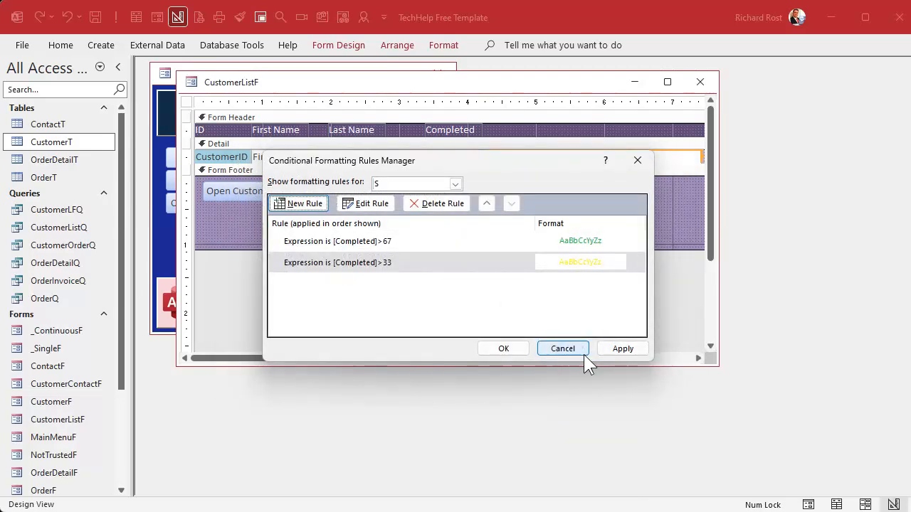
Add a third rule for S with the expression [Completed]>=0 and a red background color
click(299, 205)
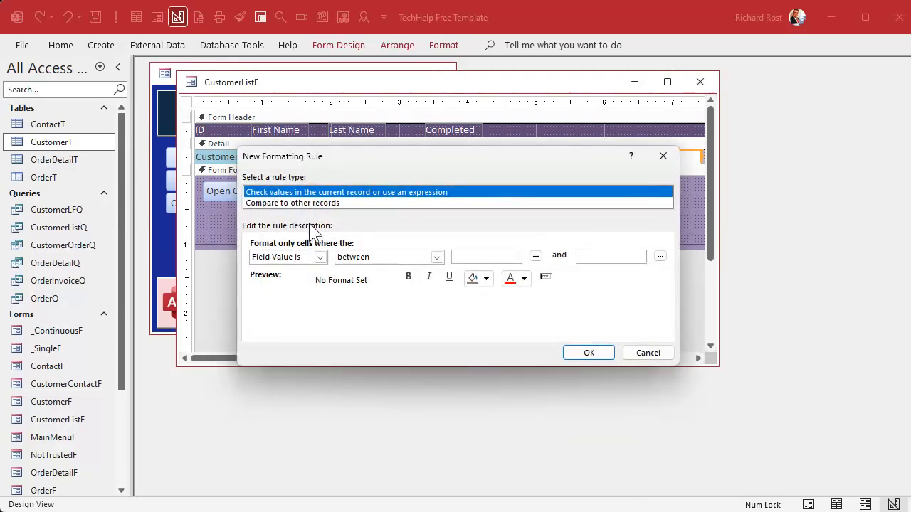
click(319, 256)
click(309, 278)
click(370, 257)
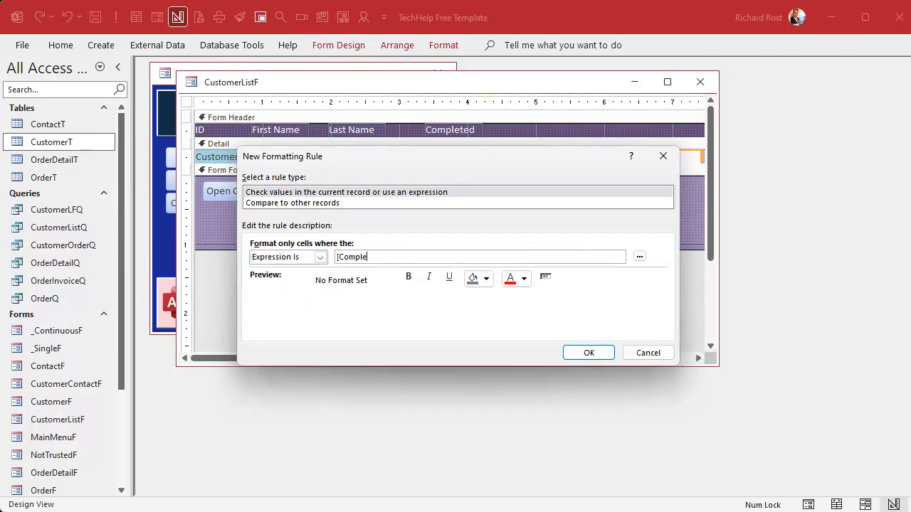
text([Completed]>=0)
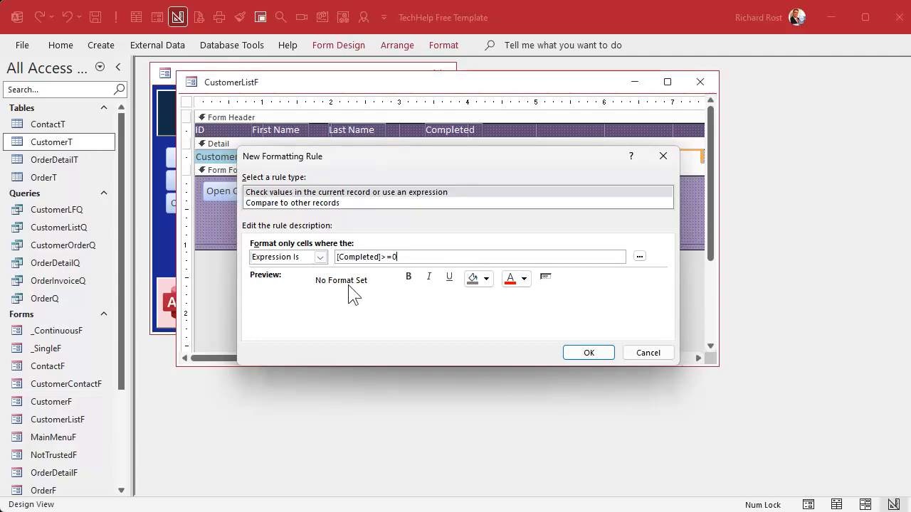
click(486, 278)
click(484, 416)
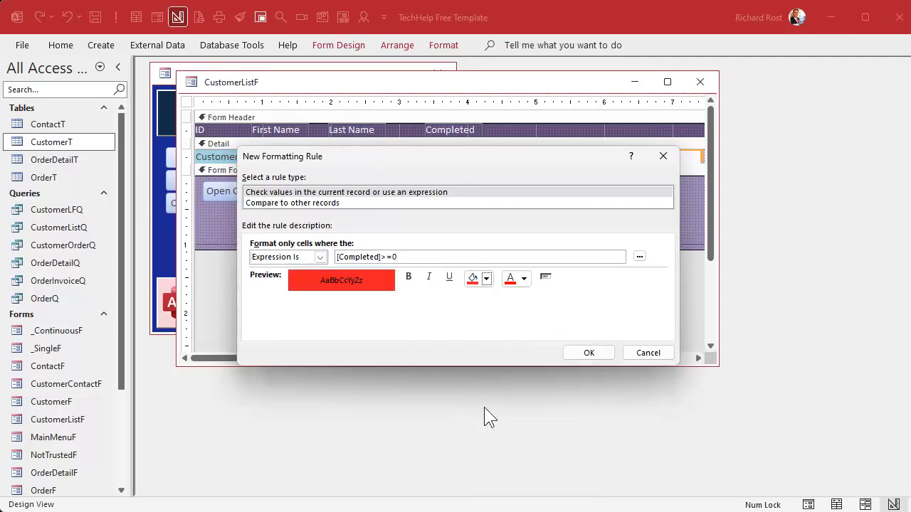
click(588, 353)
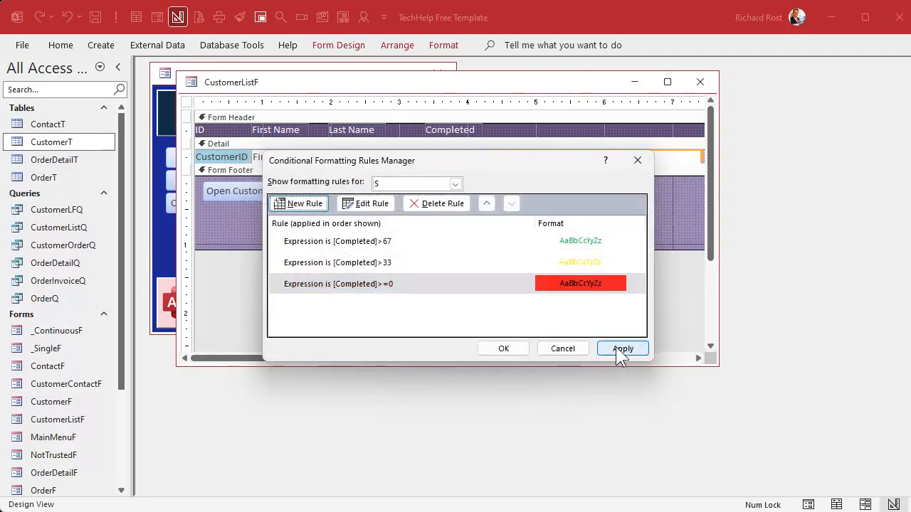
Change the [Completed]>=0 rule for S to a red font on a white background and apply the formatting rules
double_click(486, 283)
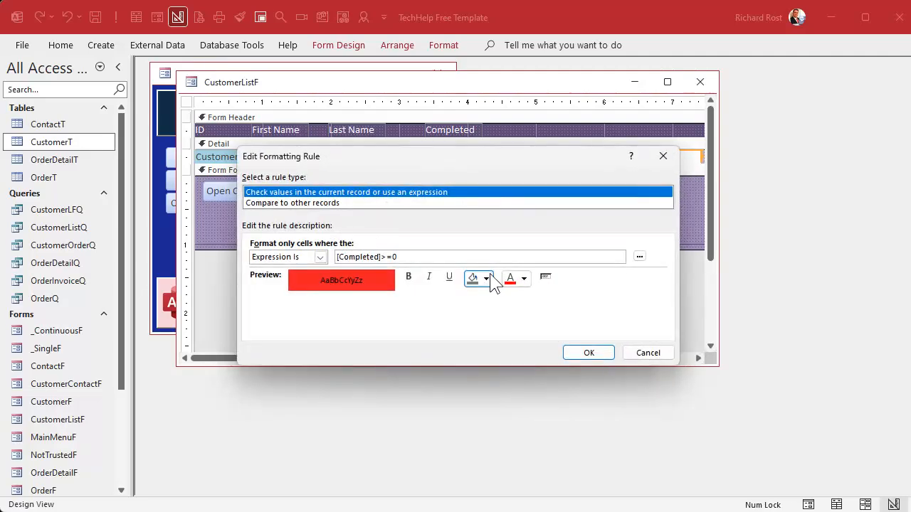
click(524, 279)
click(526, 411)
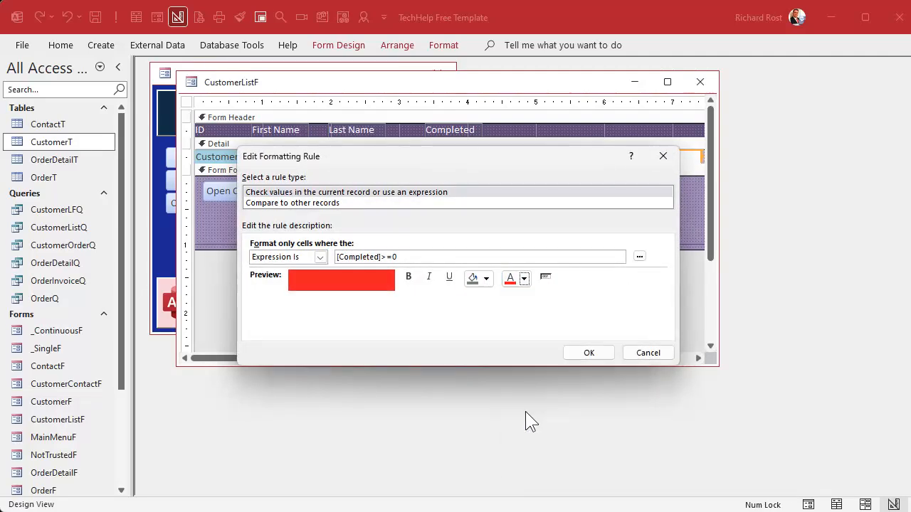
click(490, 278)
click(500, 299)
click(589, 353)
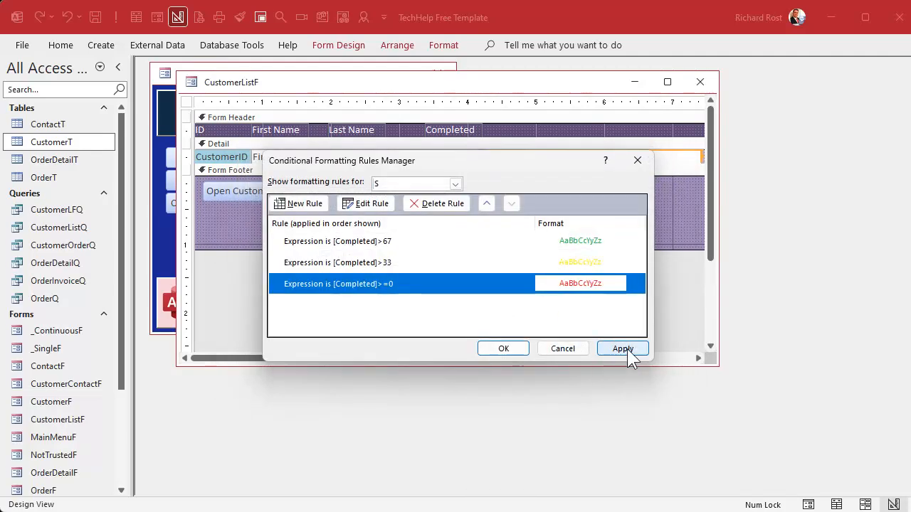
click(622, 349)
click(518, 352)
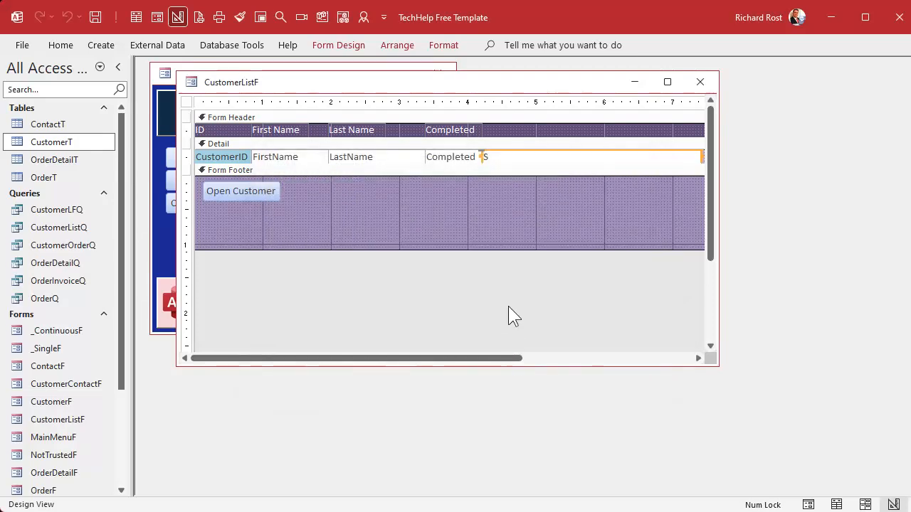
Shrink the form footer to about 0.5 inch high, just below the Open Customer button, and reopen the Customer List
drag(489, 247, 490, 209)
click(700, 82)
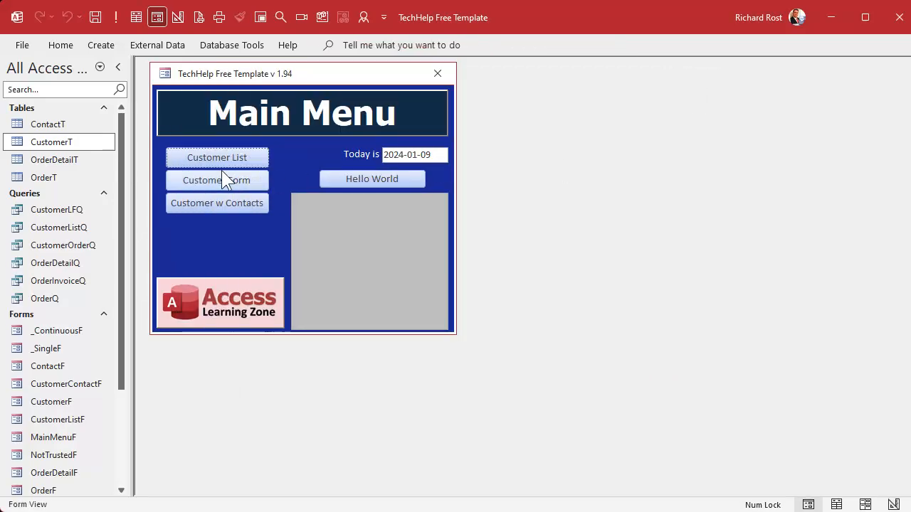
click(212, 157)
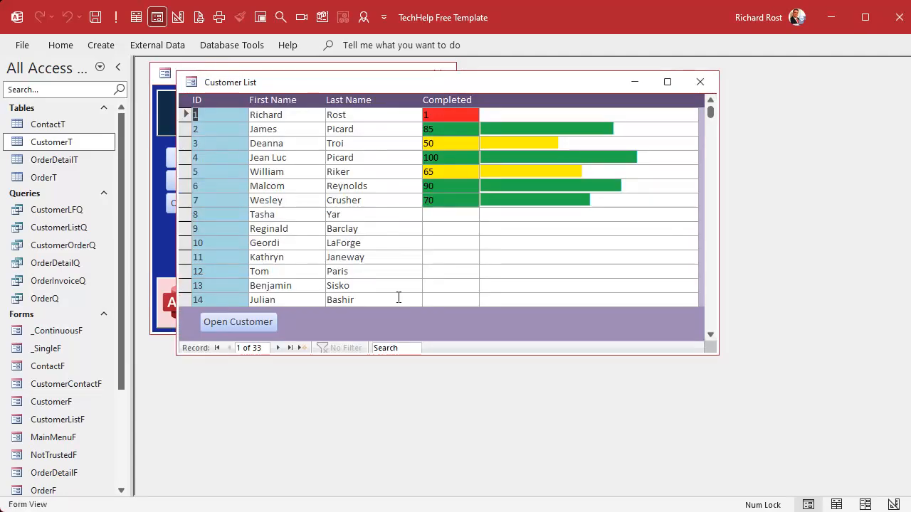
Set the Completed value of customer 1 to 45 to test the bar's length and color
drag(457, 116, 382, 114)
text(50)
key(BackSpace)
key(BackSpace)
text(45)
key(Tab)
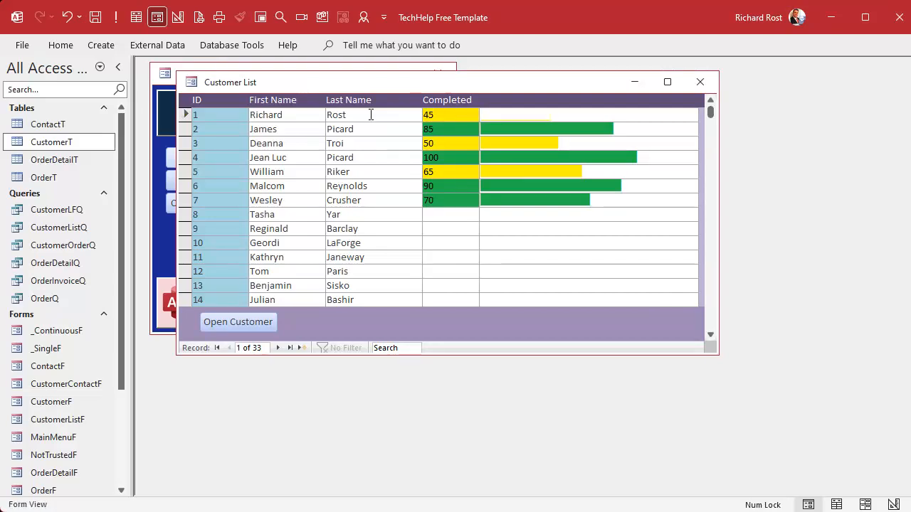
Set the Completed value of customer 1 to 32 and put the cursor in that record's data bar
key(shift+Tab)
text(3)
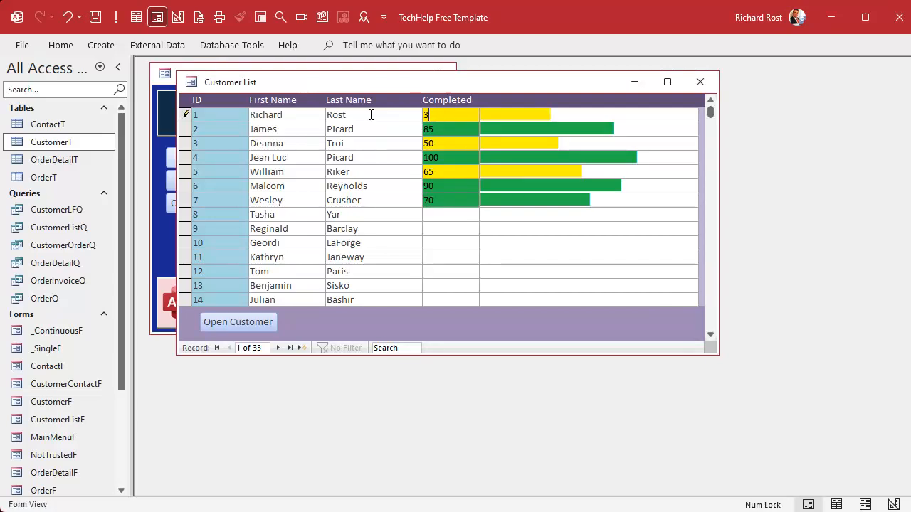
text(2)
key(Tab)
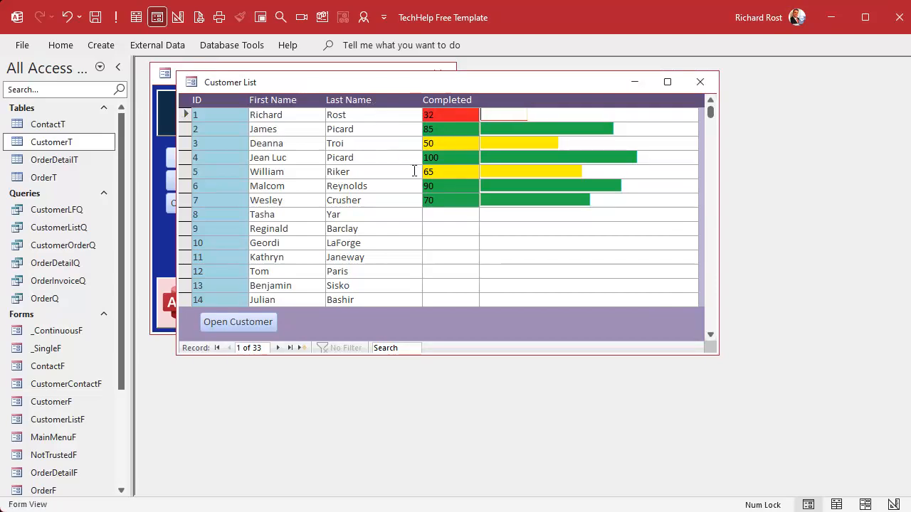
click(414, 171)
click(498, 116)
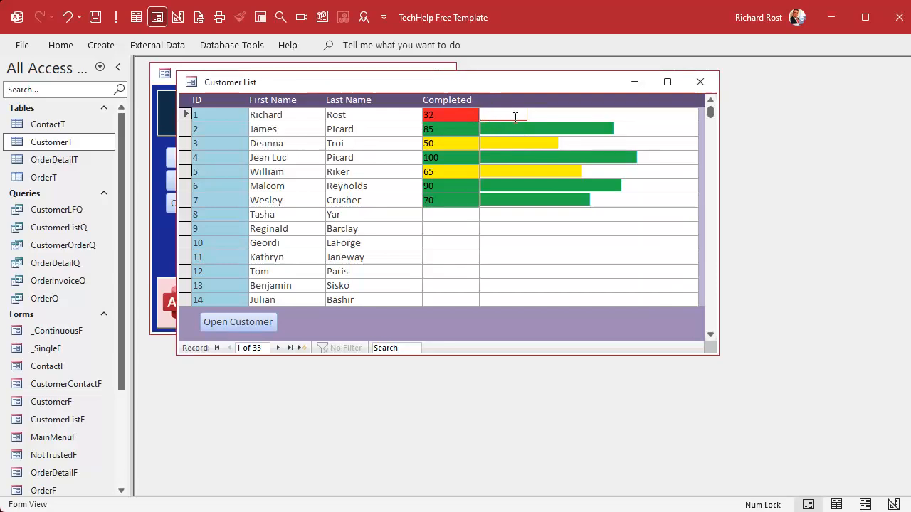
Open the Customer List form's design and set the S text box's Locked property to Yes
right_click(521, 81)
click(553, 194)
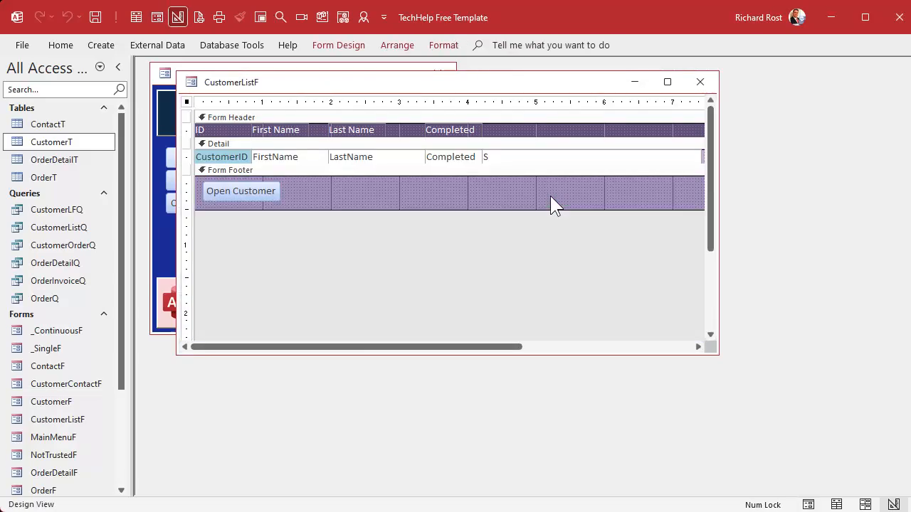
double_click(527, 156)
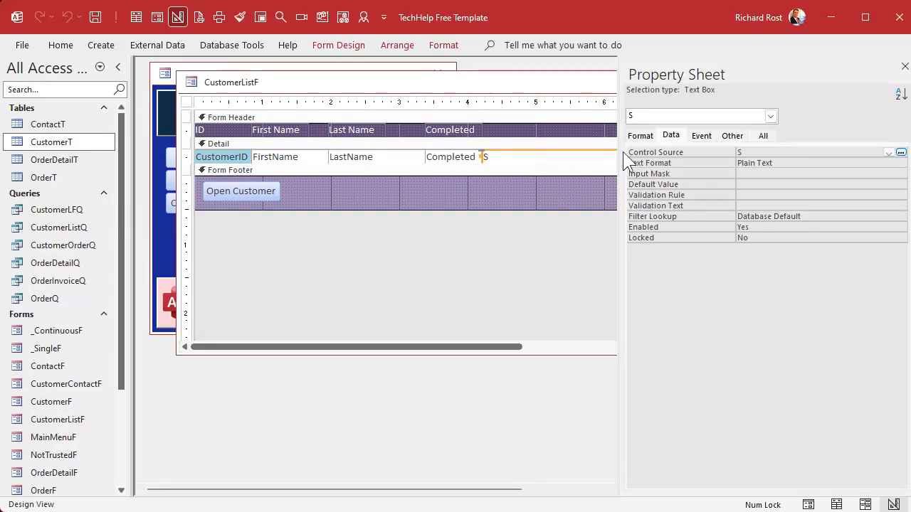
double_click(743, 238)
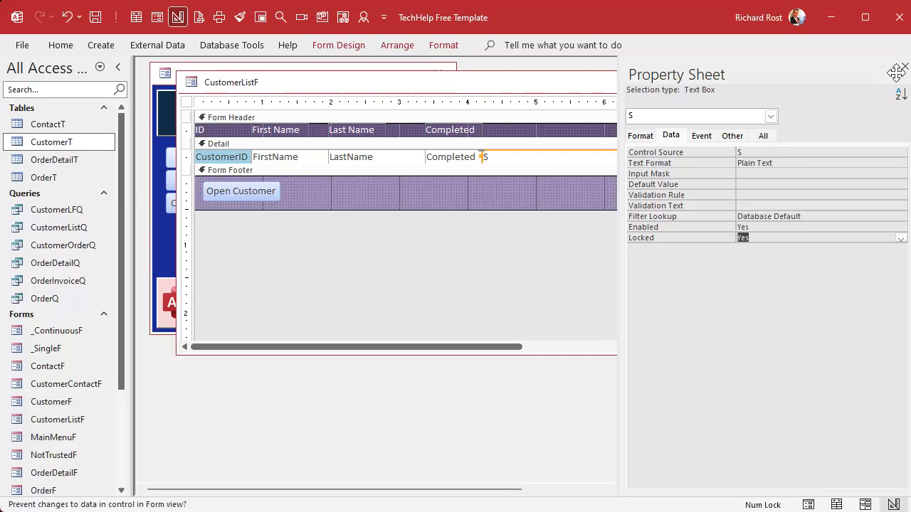
Set the S text box's top, bottom, left and right padding to 0
click(648, 136)
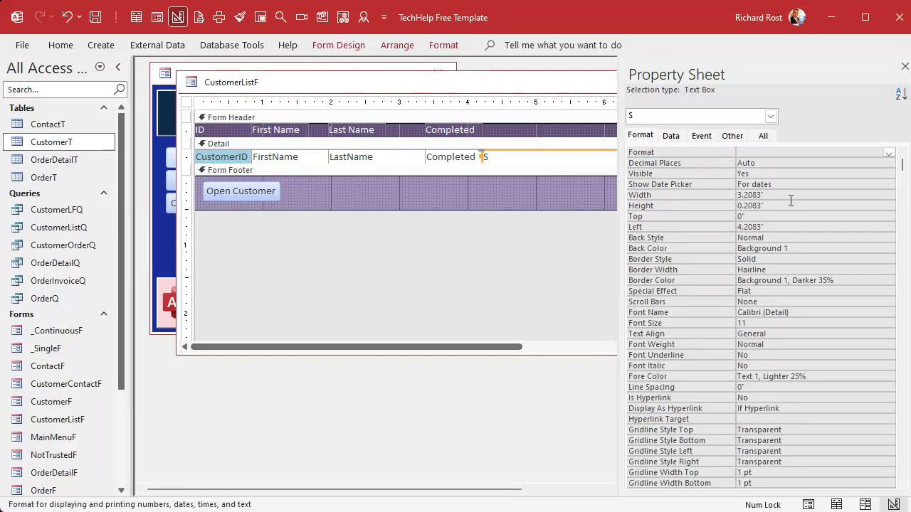
scroll(794, 321, down, 5)
scroll(796, 327, down, 2)
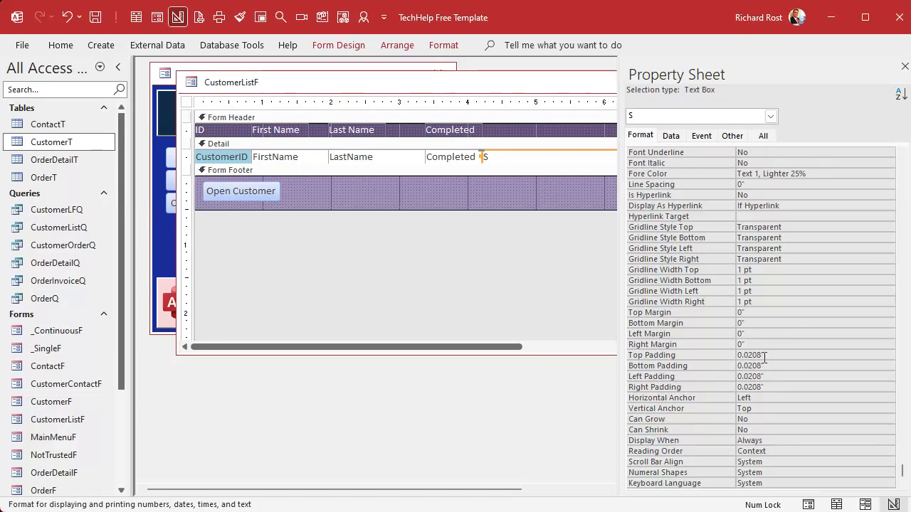
click(689, 356)
text(0)
key(Down)
text(0)
key(Down)
text(0)
key(Down)
text(0)
key(Down)
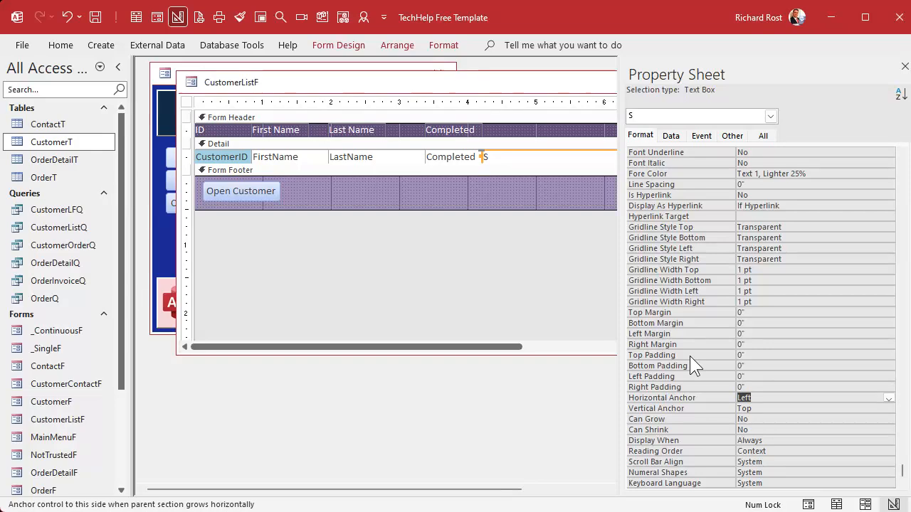
scroll(774, 296, up, 6)
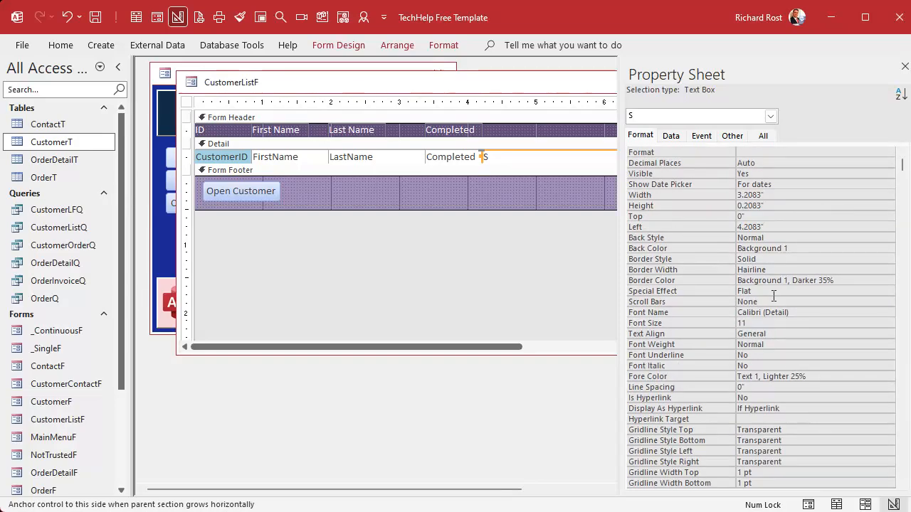
click(905, 65)
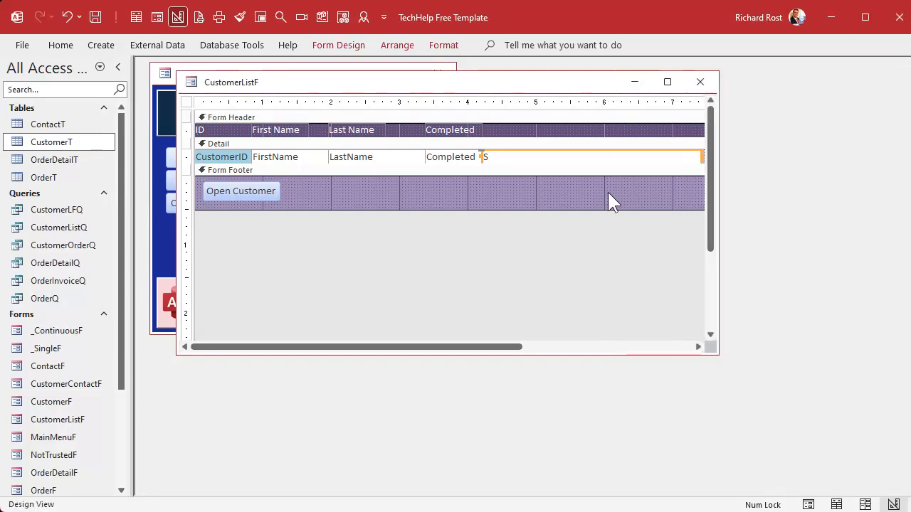
Set the S text box's Tab Stop property to No
click(332, 45)
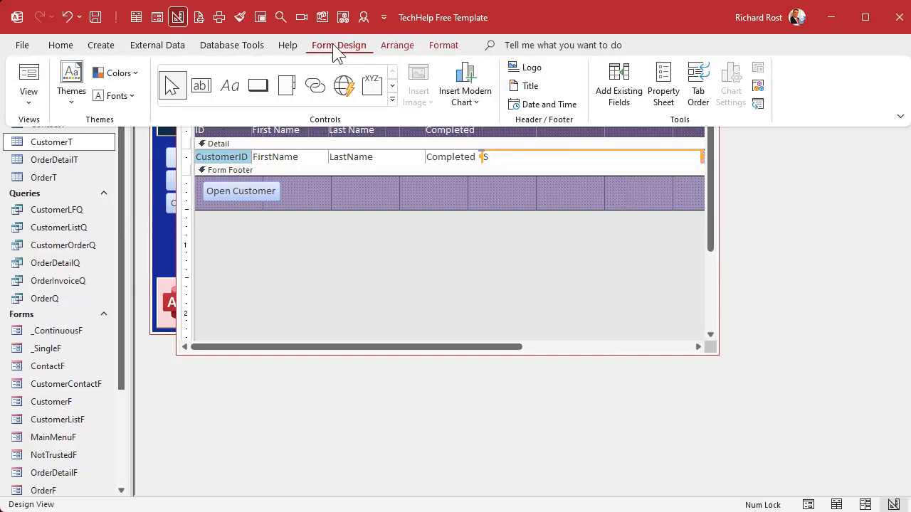
click(578, 184)
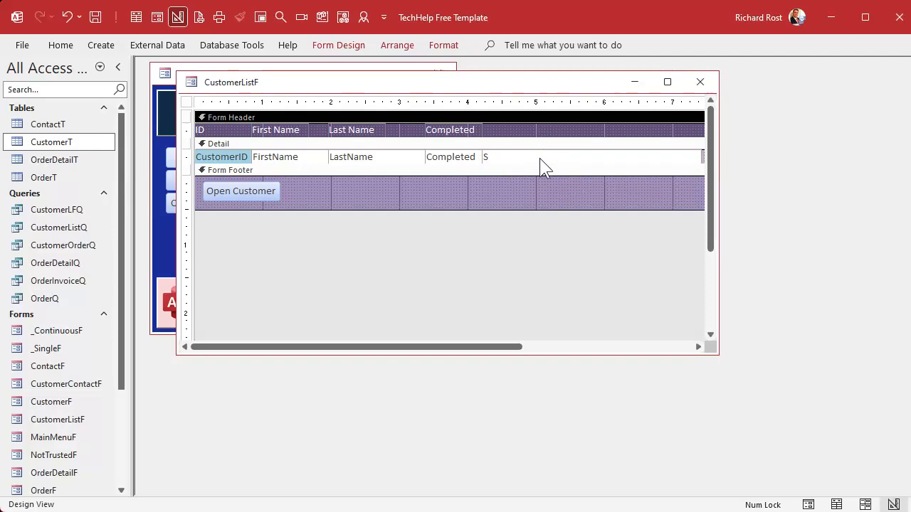
double_click(541, 157)
click(733, 136)
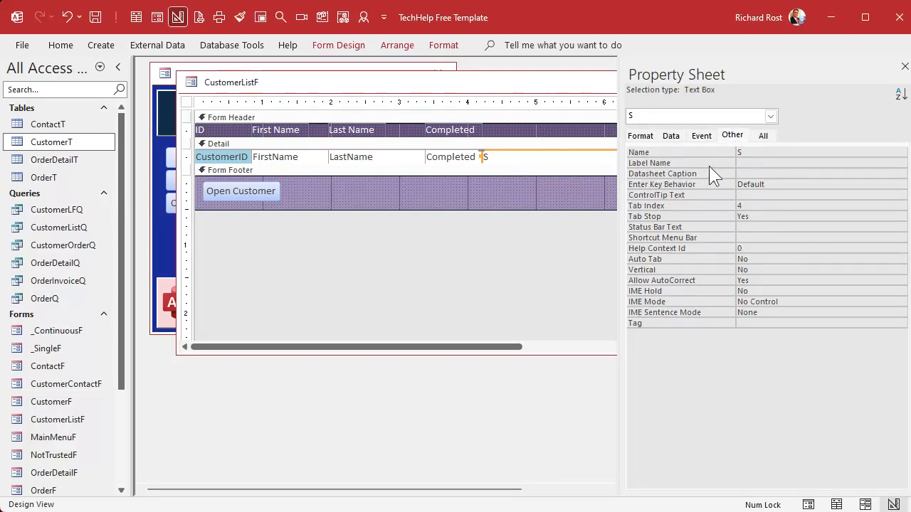
double_click(767, 216)
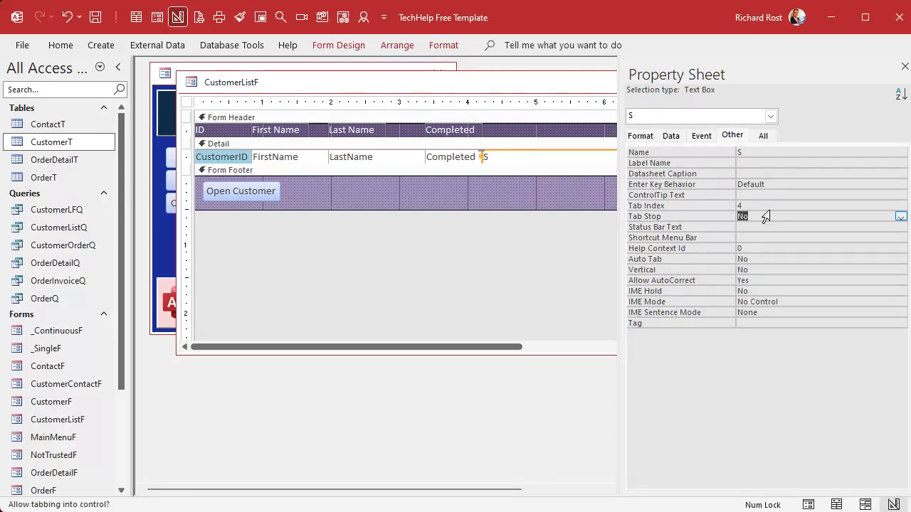
click(905, 66)
Reopen the Customer List and step through the fields to check that the focus skips the data bar
click(702, 82)
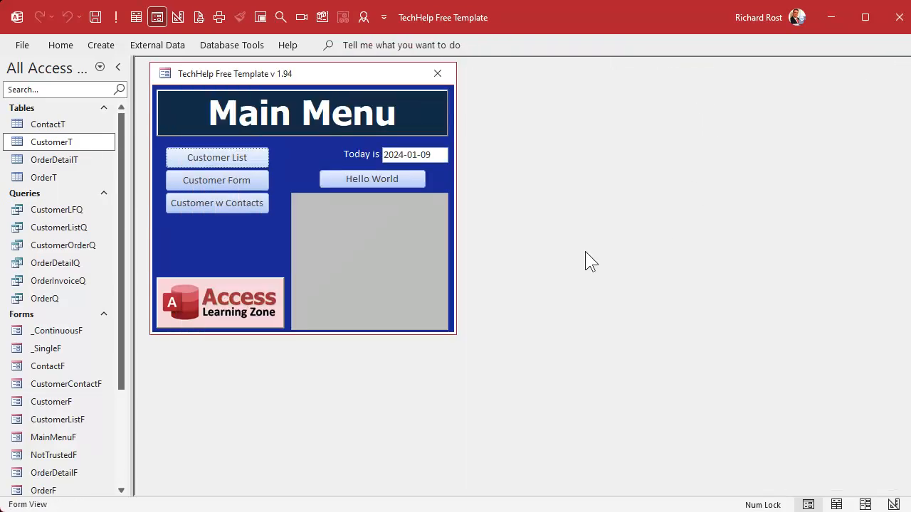
click(215, 159)
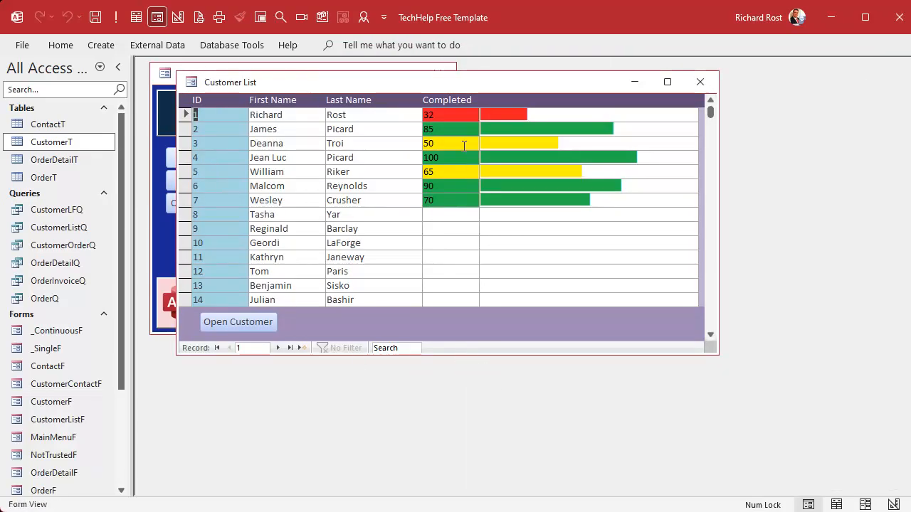
key(Tab)
key(Tab)
key(Tab)
key(Tab)
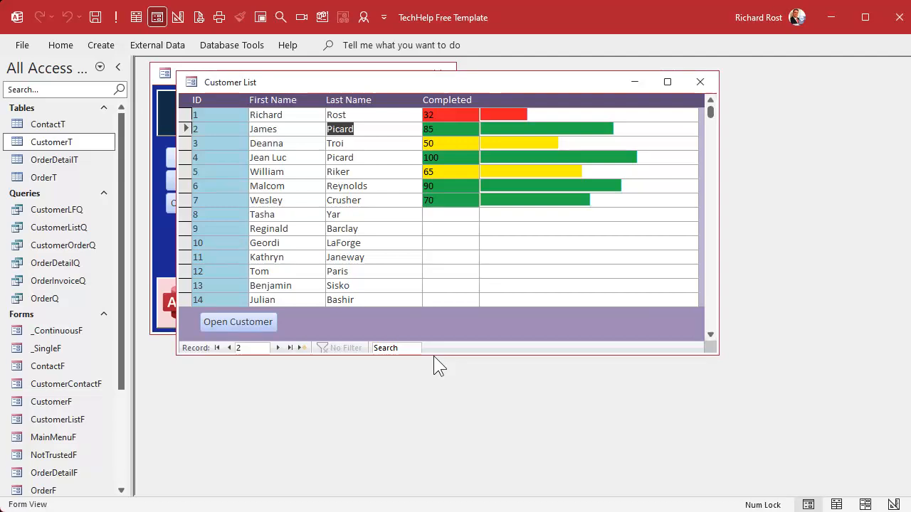
Set the Completed value of customer 2 to 42
key(shift+Tab)
text(42)
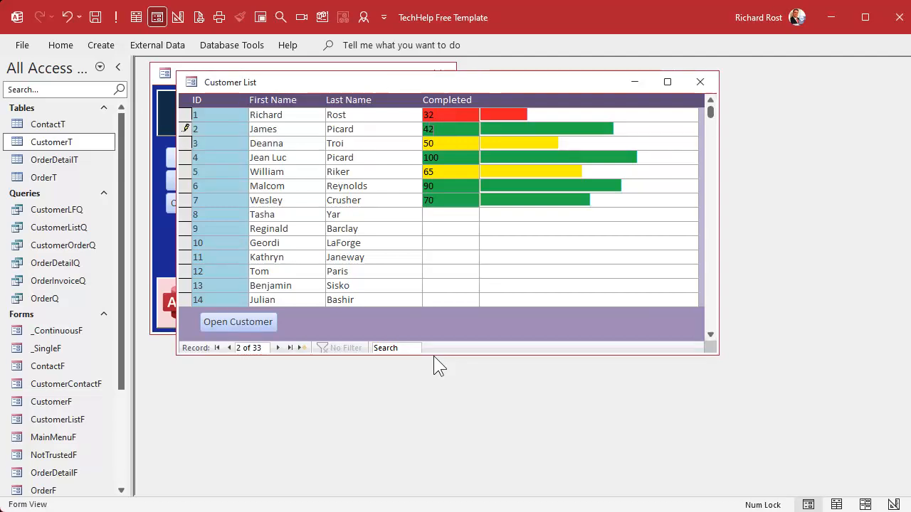
key(Tab)
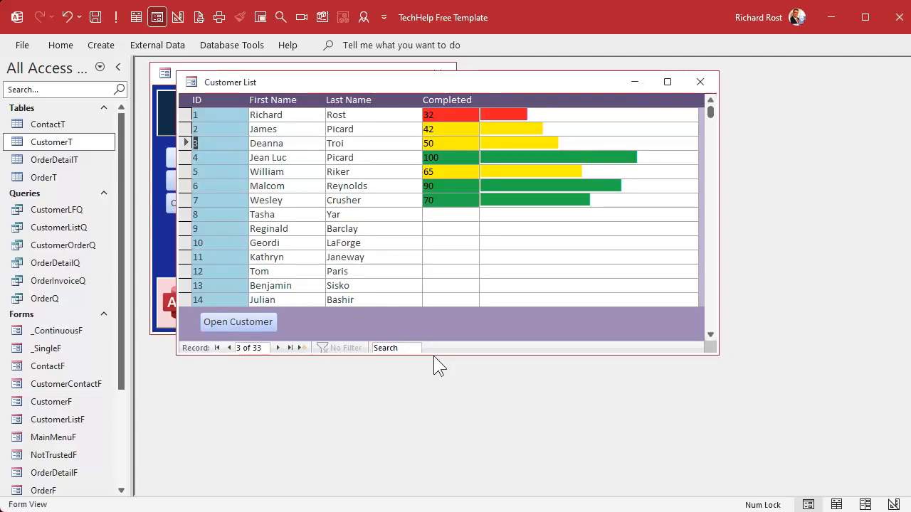
Set the Completed value of customer 2 to 25 and move on to the next record's Completed field
key(shift+Tab)
text(25)
key(Tab)
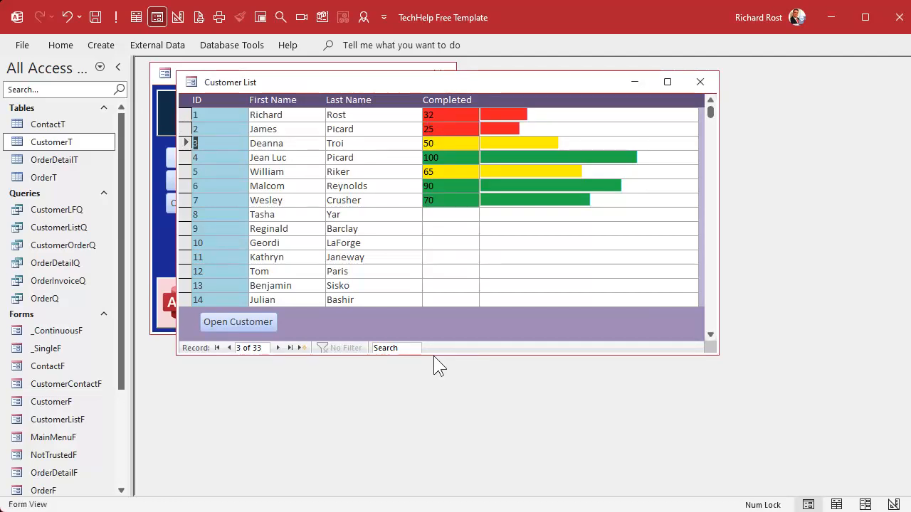
key(Tab)
key(Tab)
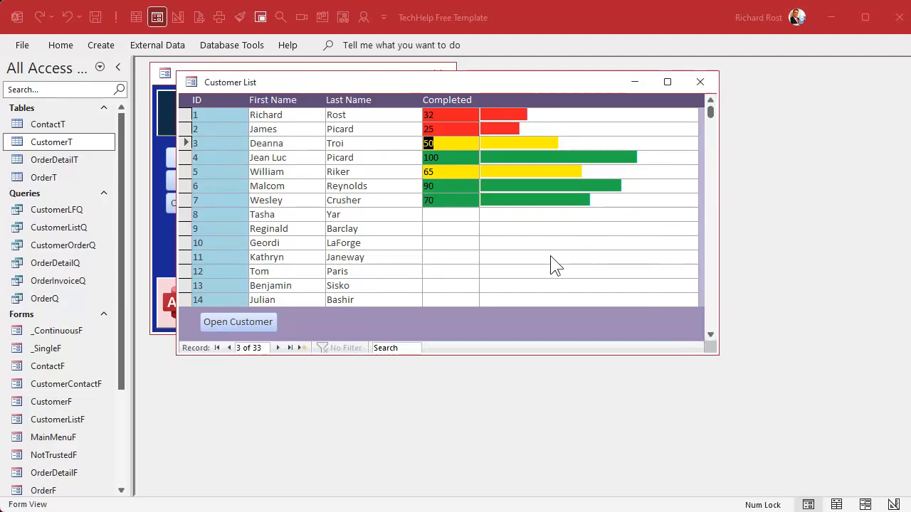
Make the S text box's fill transparent in the form's design and reopen the Customer List
right_click(556, 324)
click(591, 374)
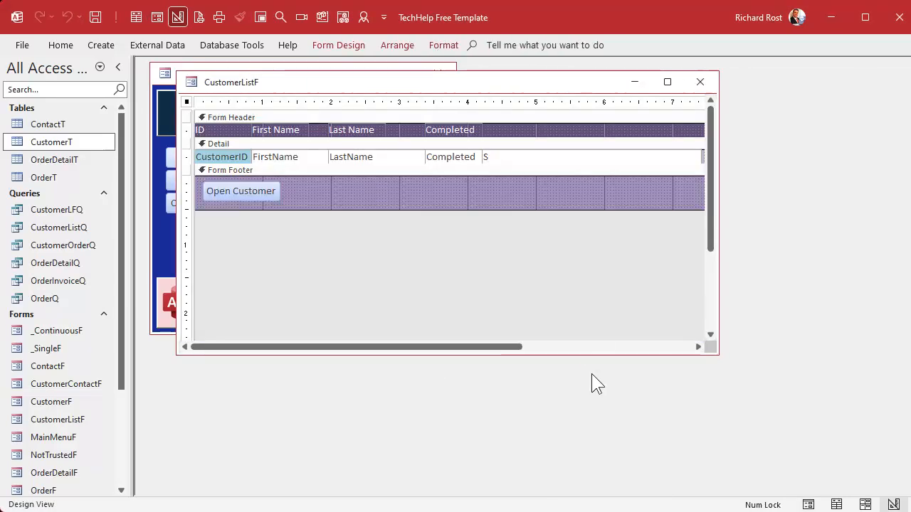
click(575, 156)
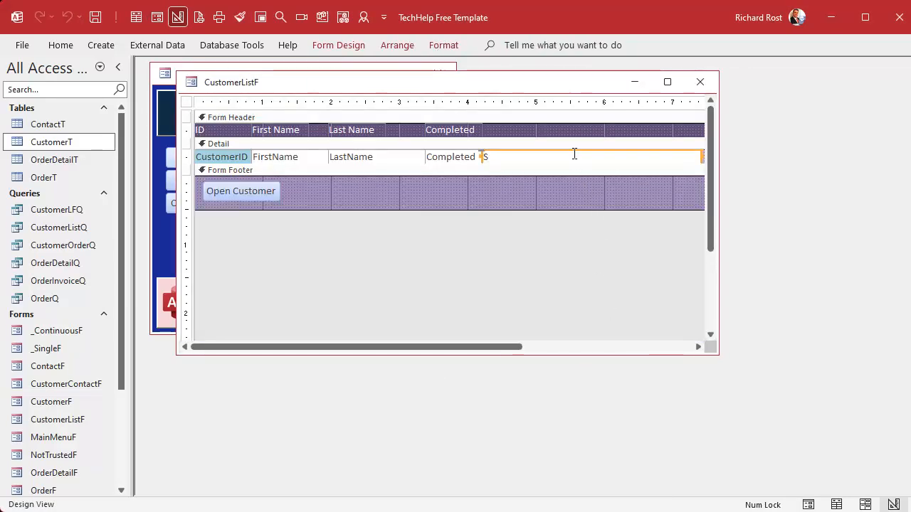
click(443, 47)
click(685, 67)
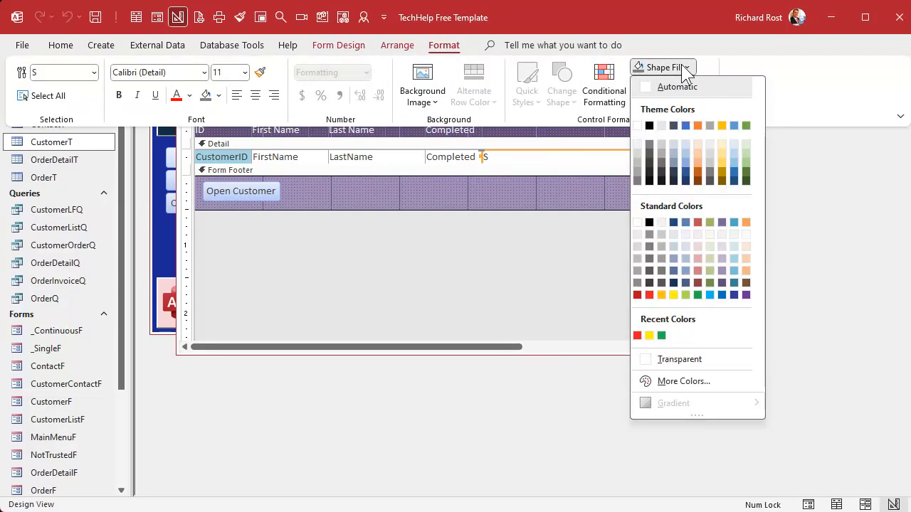
click(679, 359)
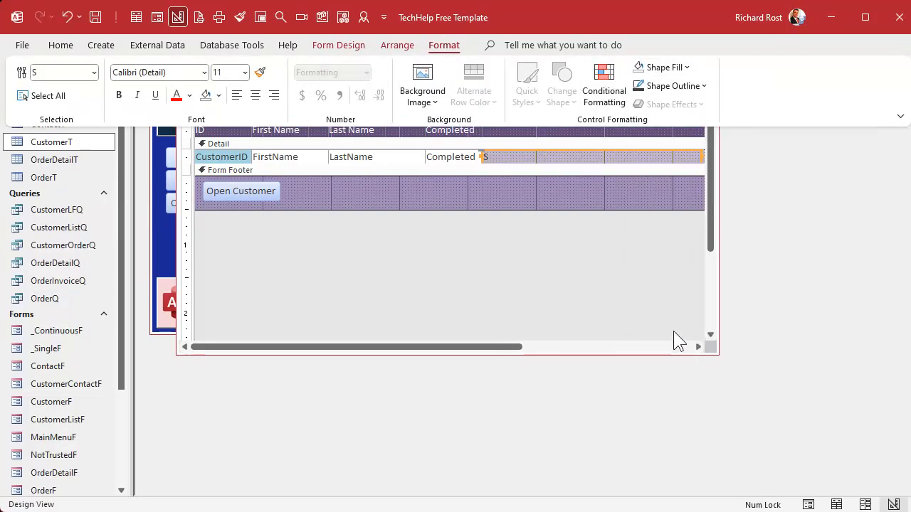
click(541, 194)
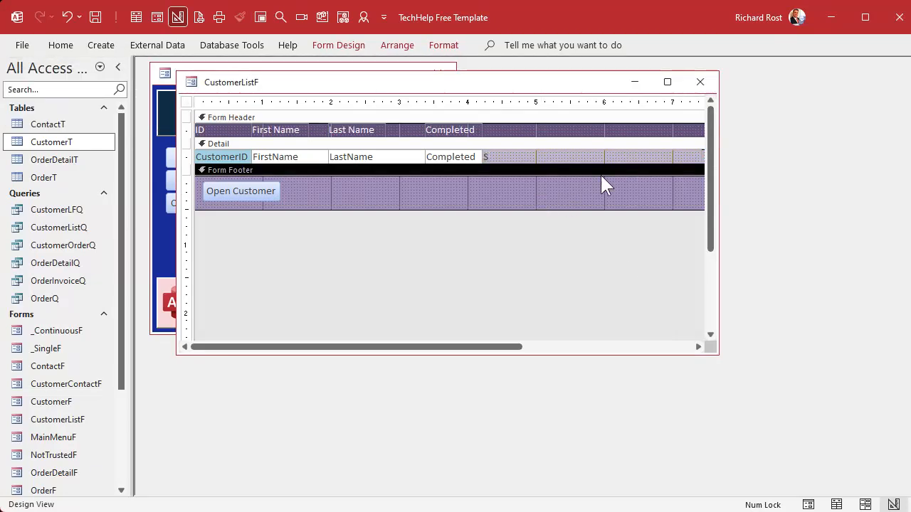
click(699, 82)
click(240, 157)
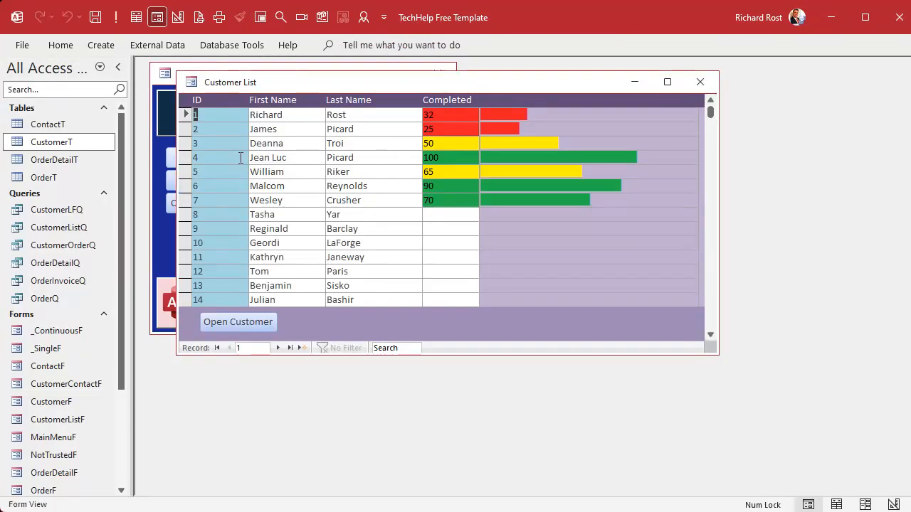